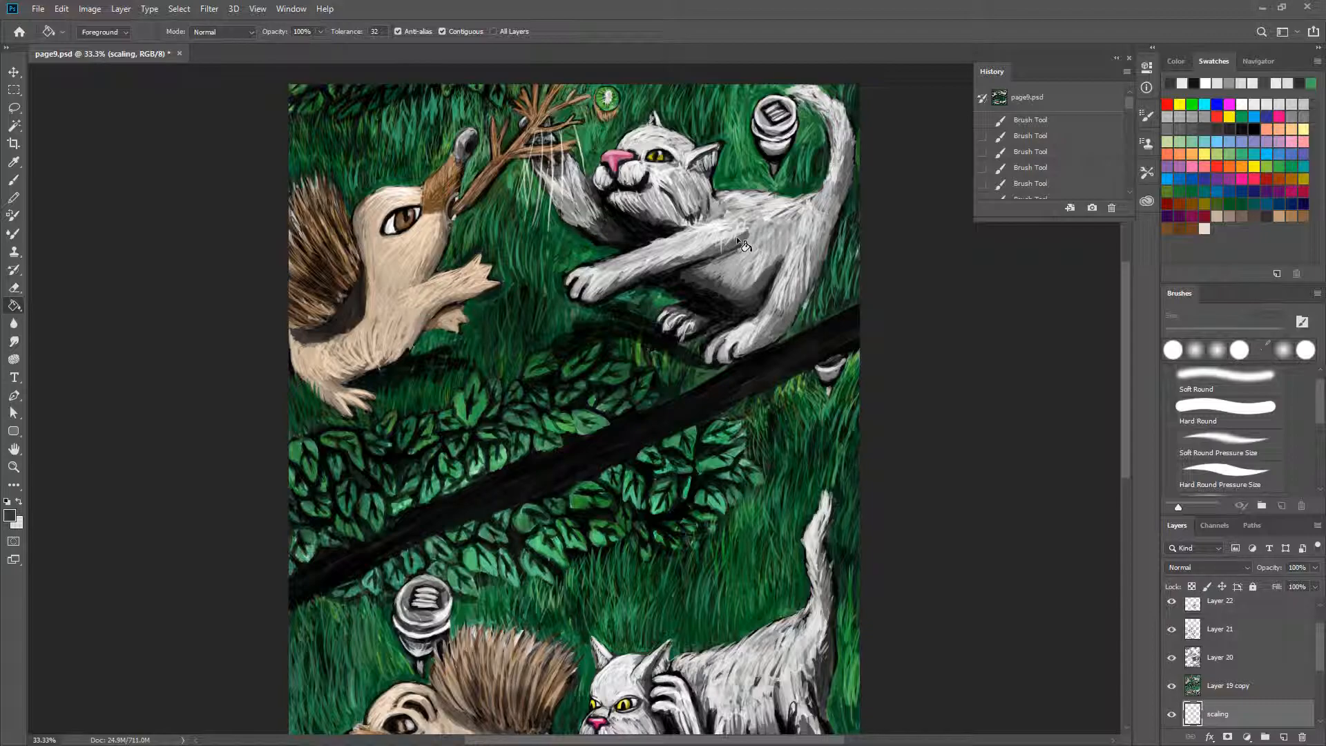
# Select the brown spiky creature in the upper panel of the page with a freehand lasso outline around its body.
pyautogui.click(14, 162)
pyautogui.click(13, 125)
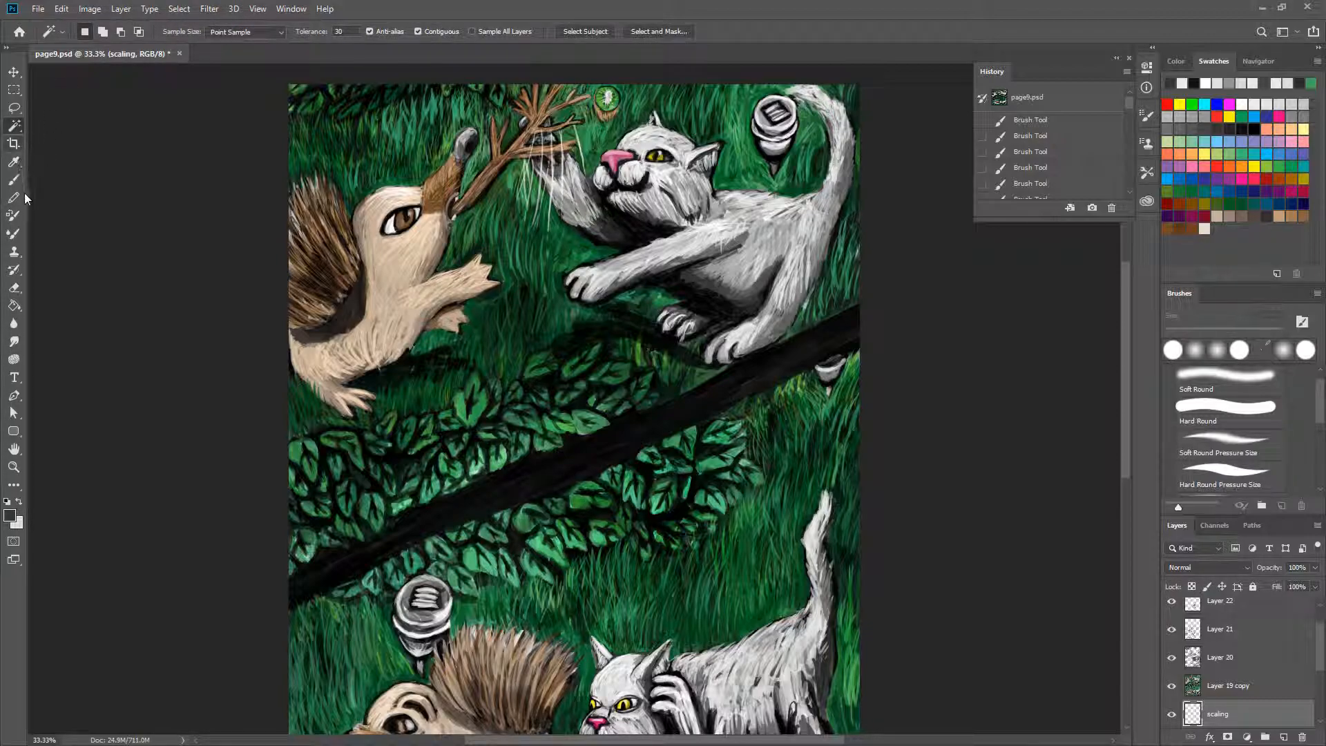
pyautogui.click(23, 109)
pyautogui.hotkey('ctrl', '+')
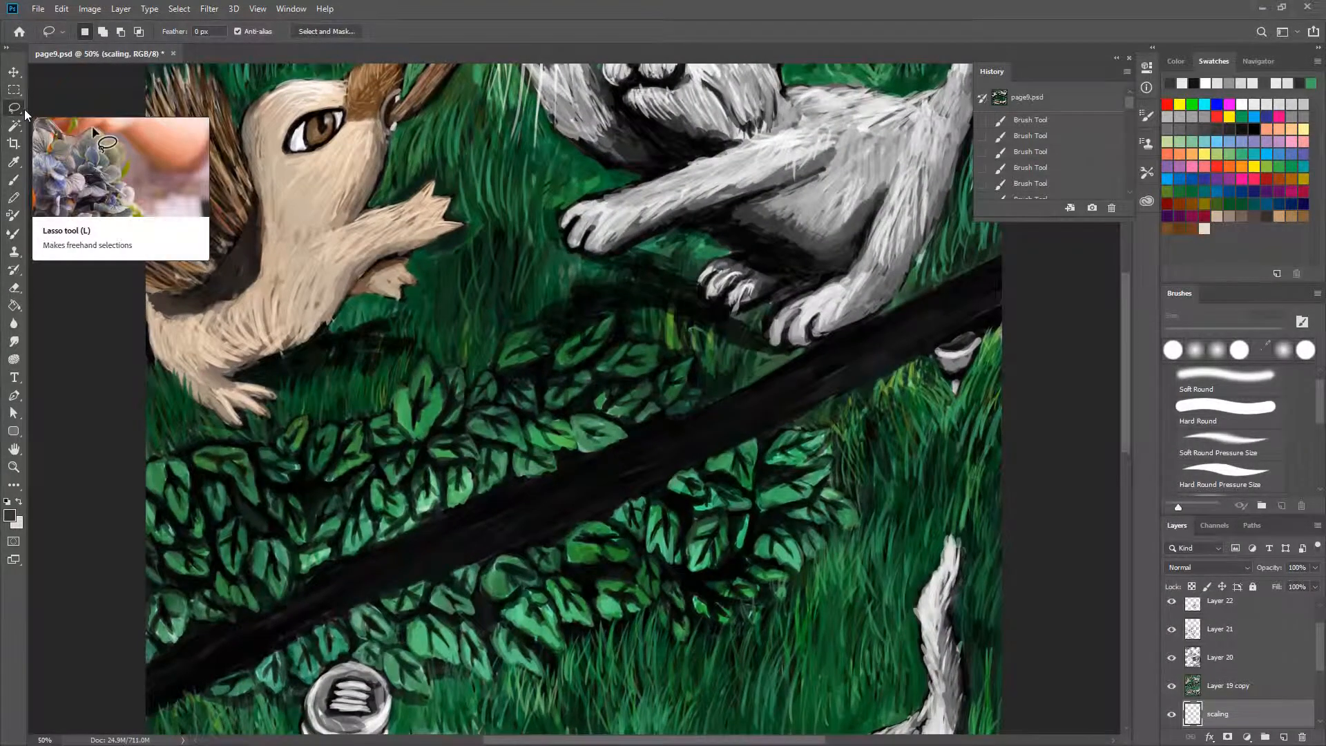
pyautogui.hotkey('ctrl', '+')
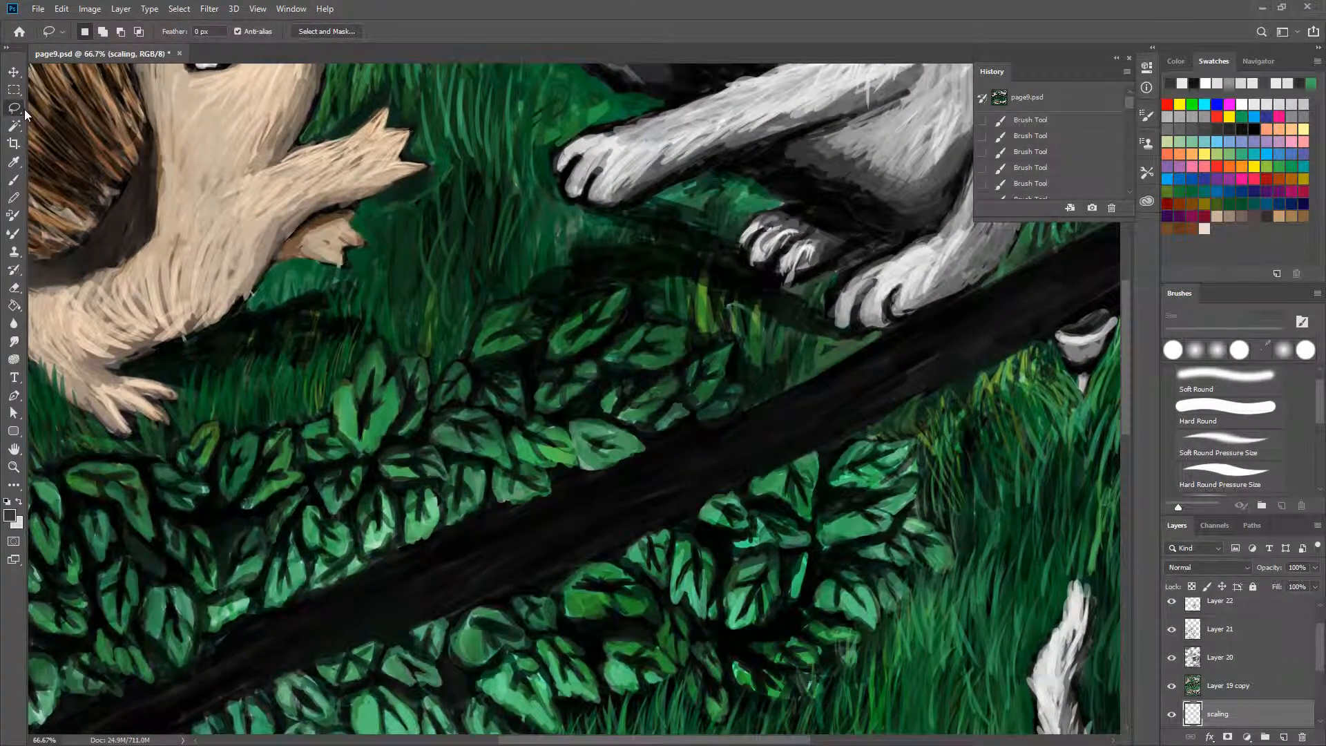
pyautogui.hotkey('ctrl', '-')
pyautogui.hotkey('ctrl', '-')
pyautogui.moveTo(772, 599)
pyautogui.mouseDown()
pyautogui.moveTo(848, 436)
pyautogui.moveTo(829, 396)
pyautogui.mouseUp()
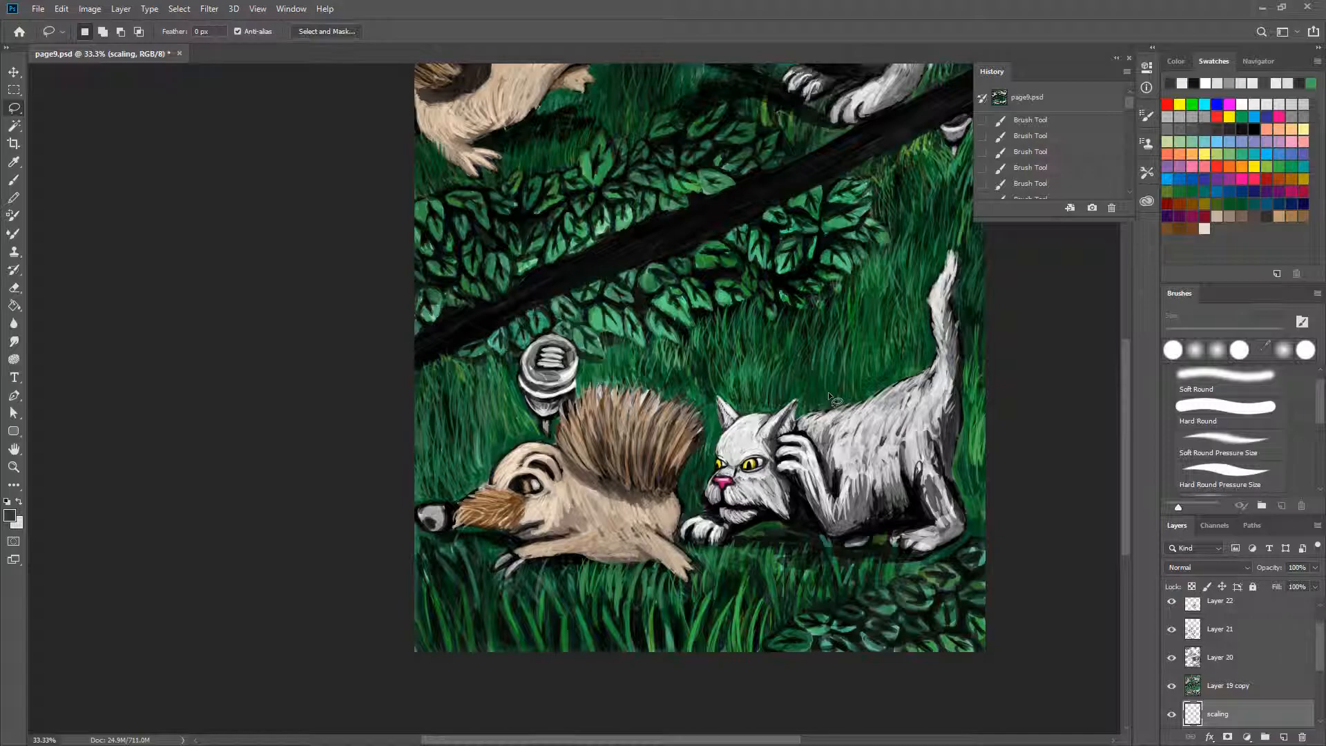
pyautogui.moveTo(908, 208); pyautogui.dragTo(869, 392)
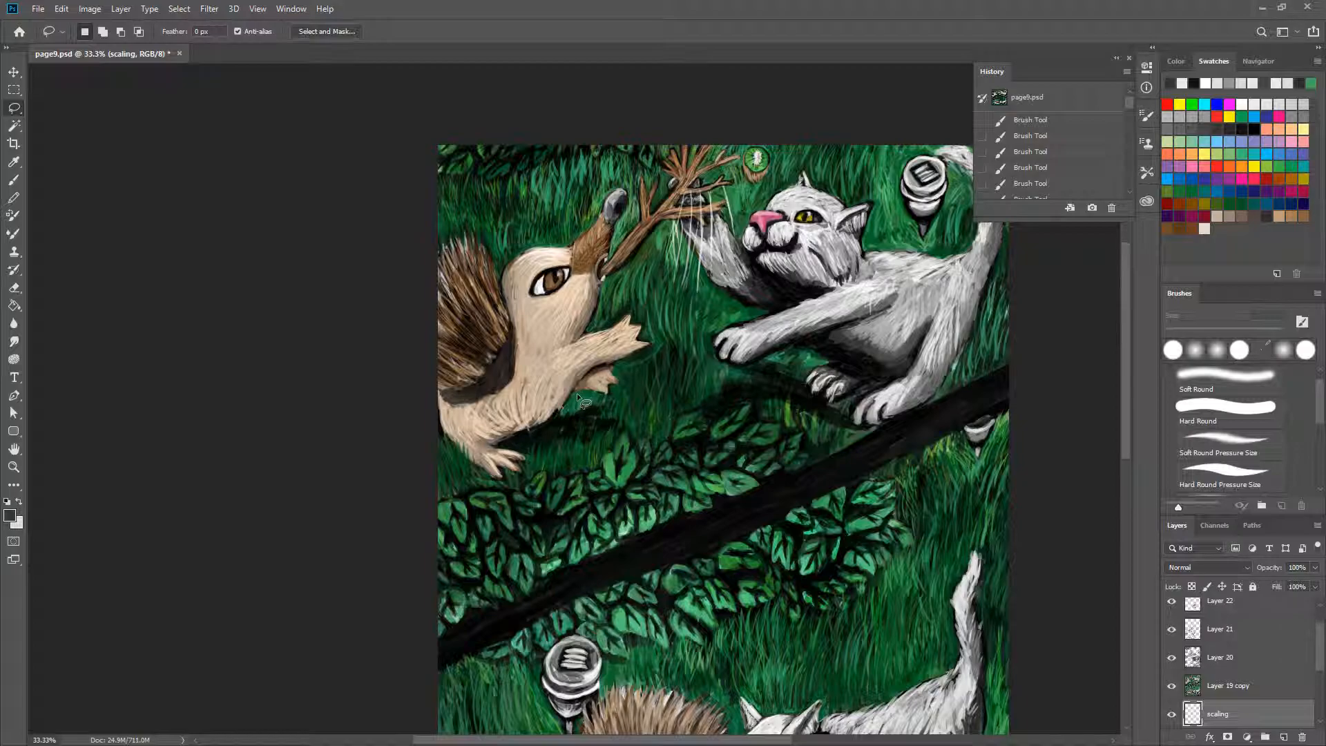
pyautogui.moveTo(515, 452)
pyautogui.mouseDown()
pyautogui.moveTo(434, 418)
pyautogui.moveTo(409, 312)
pyautogui.moveTo(418, 255)
pyautogui.moveTo(471, 230)
pyautogui.moveTo(501, 284)
pyautogui.moveTo(524, 251)
pyautogui.moveTo(571, 243)
pyautogui.moveTo(622, 191)
pyautogui.moveTo(616, 223)
pyautogui.moveTo(631, 226)
pyautogui.moveTo(617, 222)
pyautogui.moveTo(590, 336)
pyautogui.moveTo(631, 314)
pyautogui.moveTo(650, 344)
pyautogui.moveTo(616, 385)
pyautogui.moveTo(503, 456)
pyautogui.mouseUp()
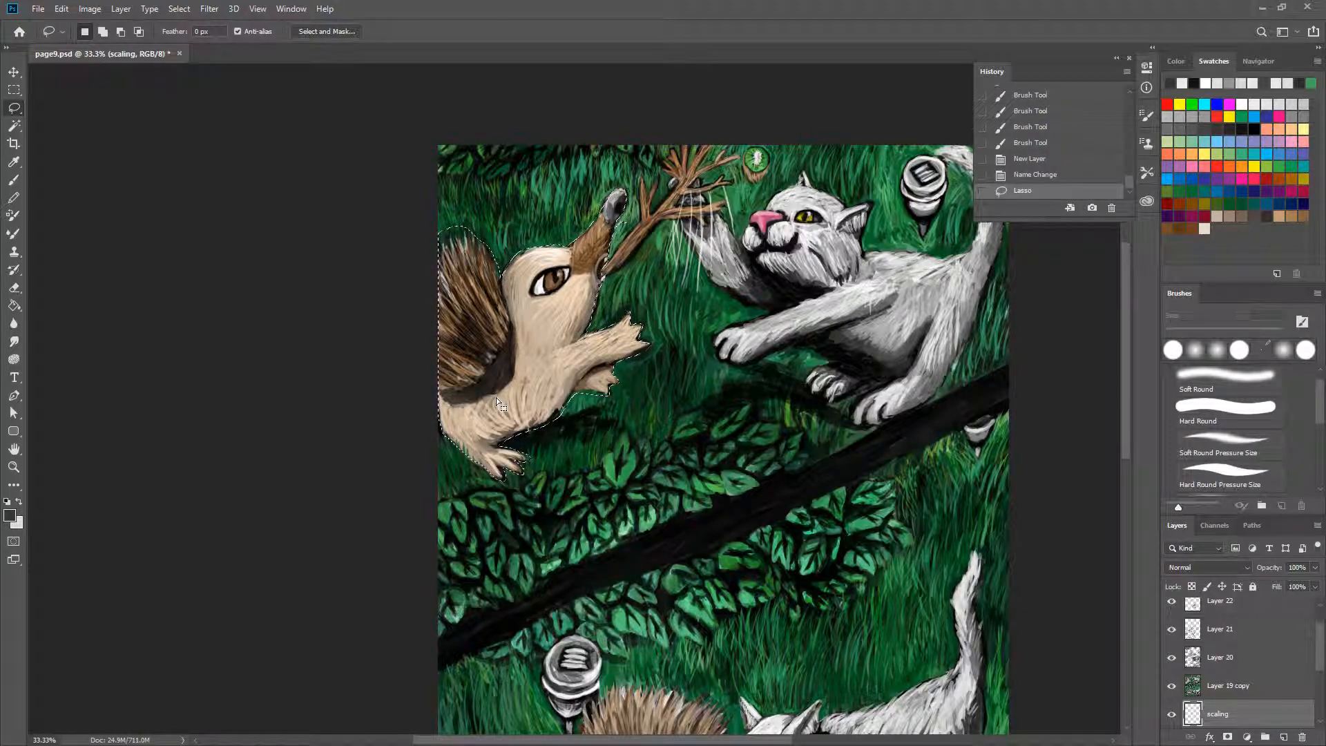
# Create a new layer group directly above the newsest group and name it 20319.
pyautogui.click(15, 72)
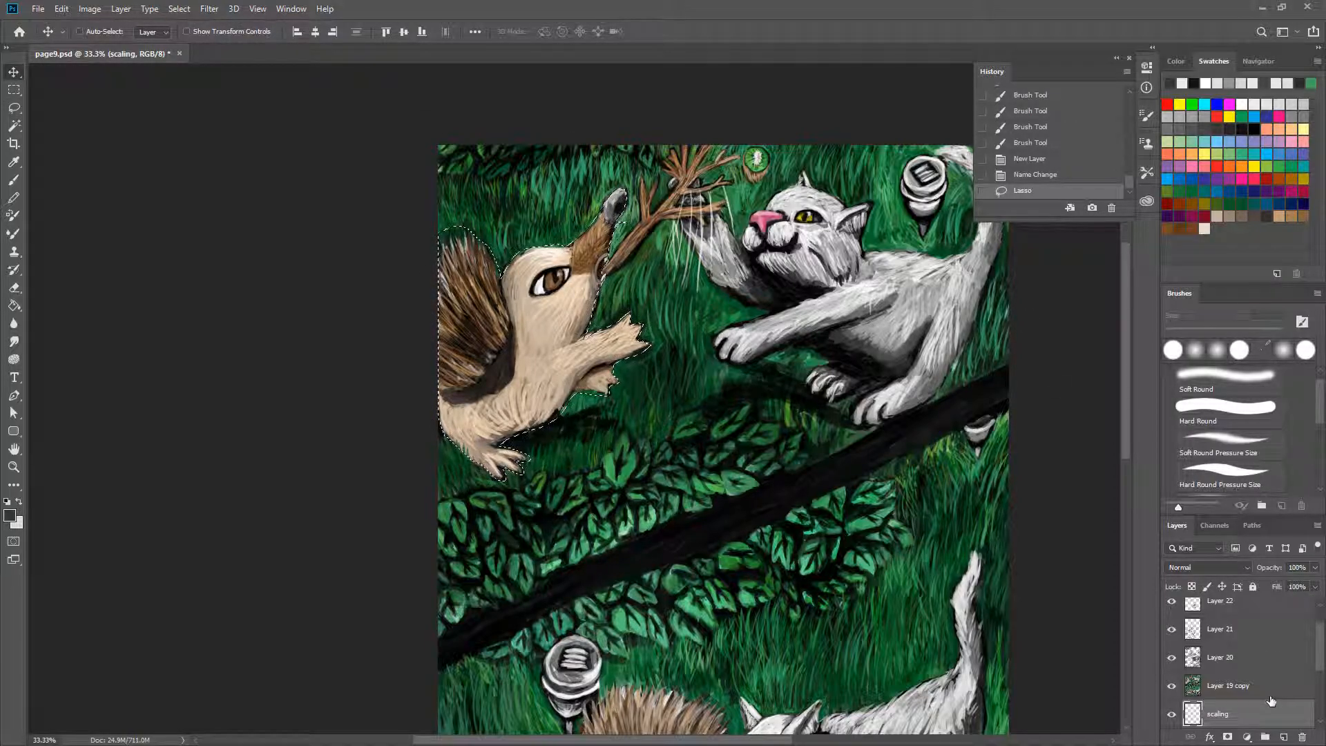
pyautogui.scroll(2, 1271, 701)
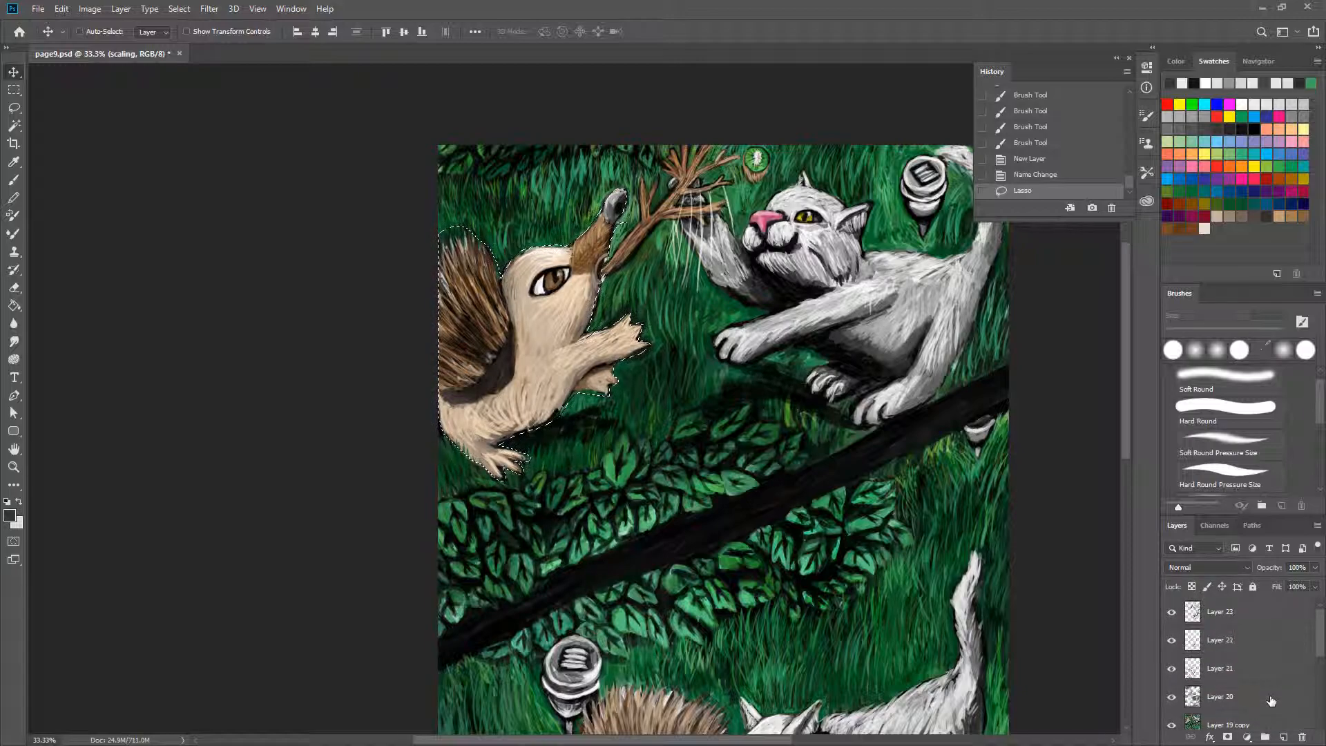
pyautogui.scroll(-2, 1225, 647)
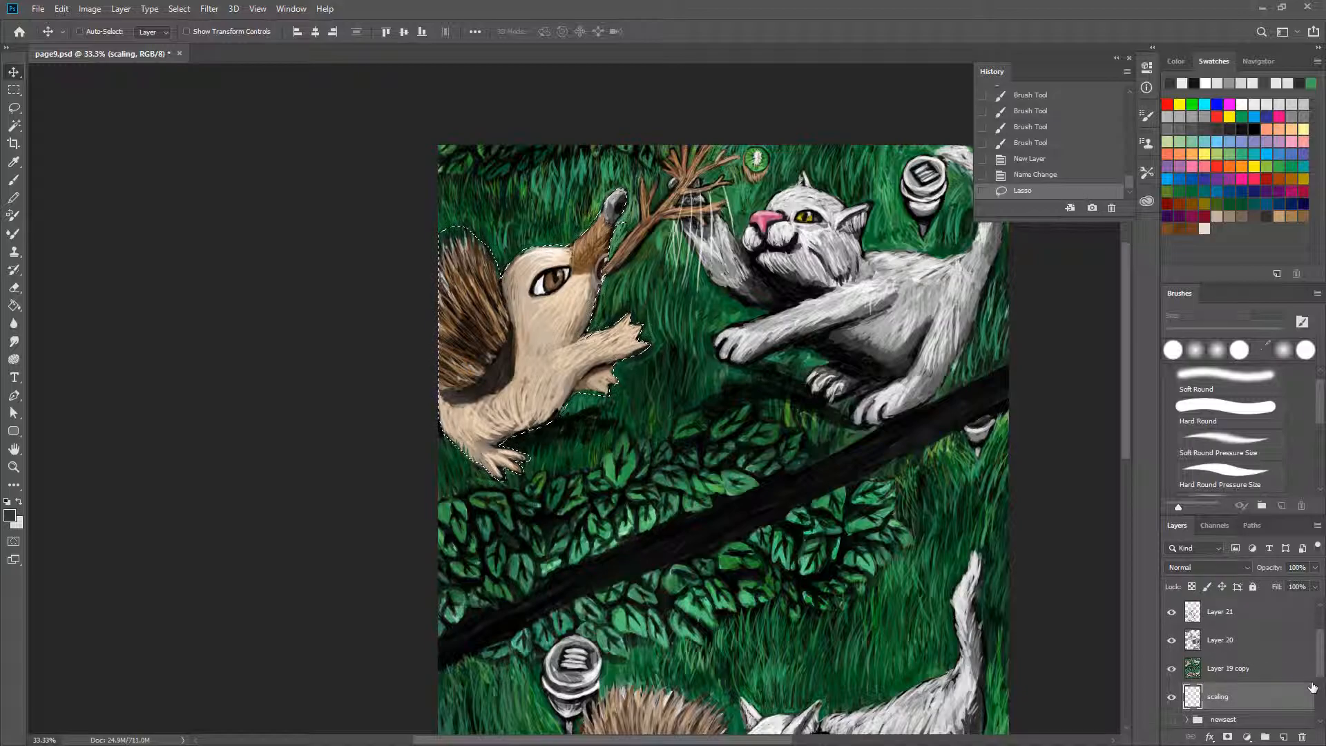
pyautogui.scroll(-1, 1271, 701)
pyautogui.click(1246, 692)
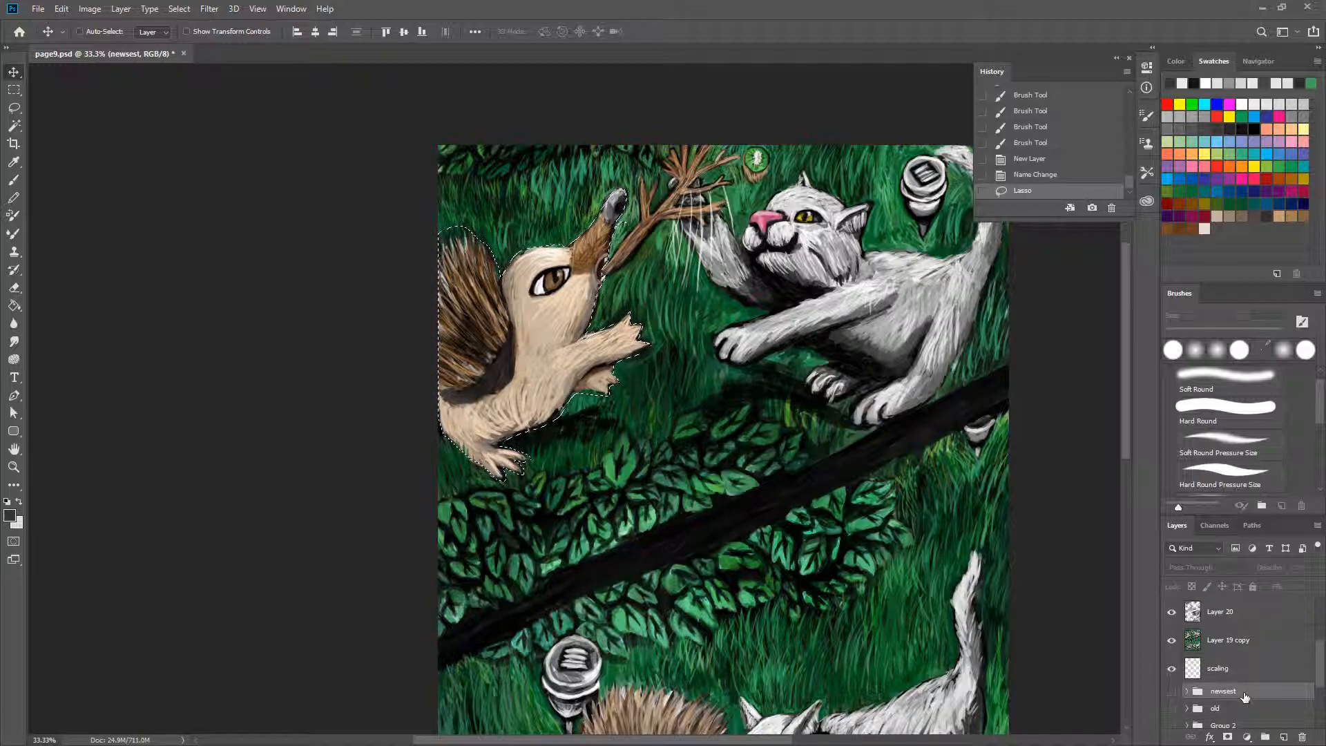
pyautogui.click(1268, 737)
pyautogui.doubleClick(1232, 691)
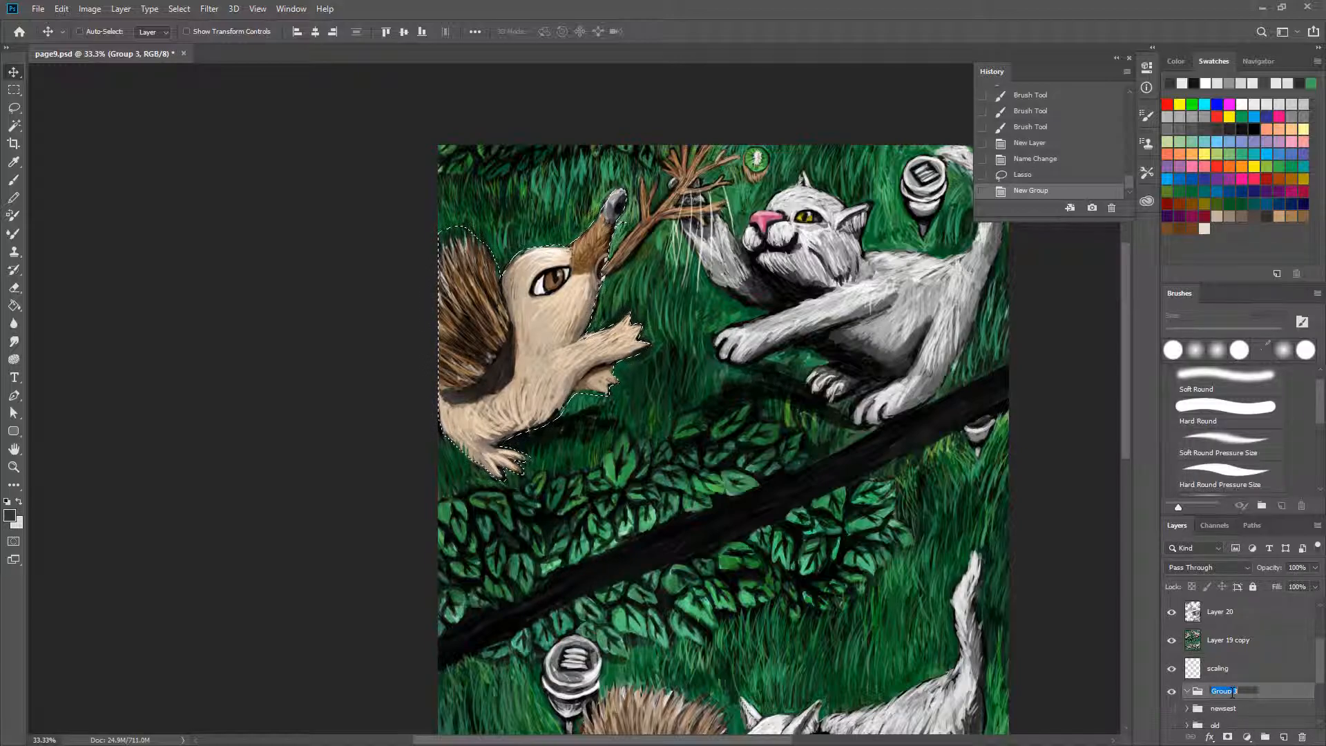
pyautogui.write('o')
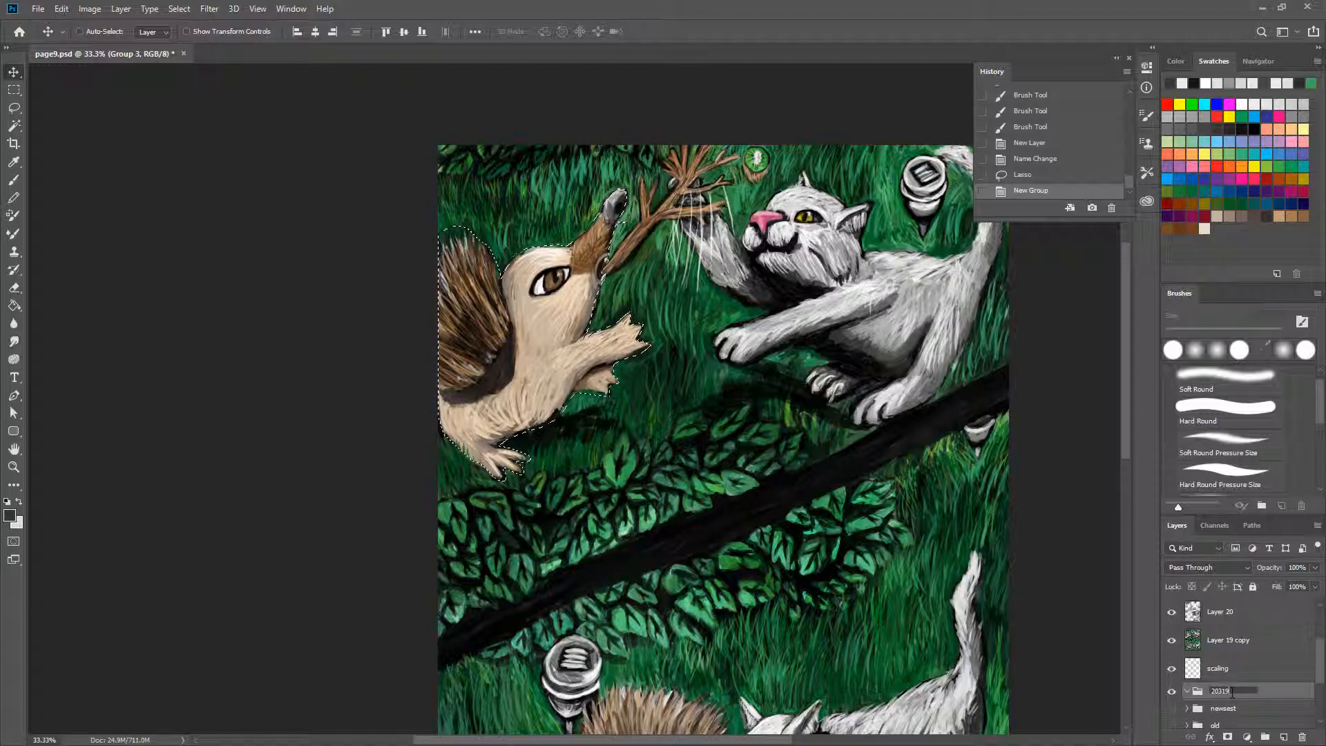
pyautogui.click(1280, 694)
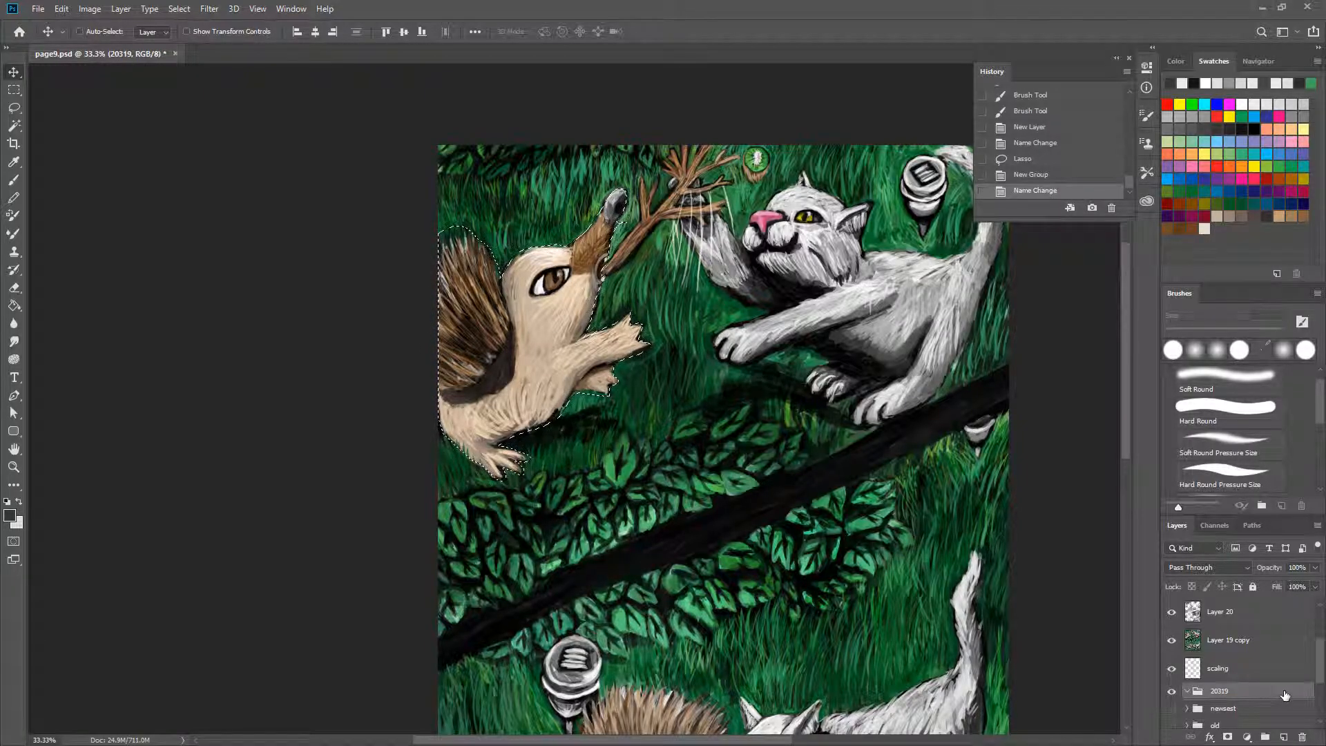
# Select the 20319 group and collapse it.
pyautogui.scroll(-2, 1285, 694)
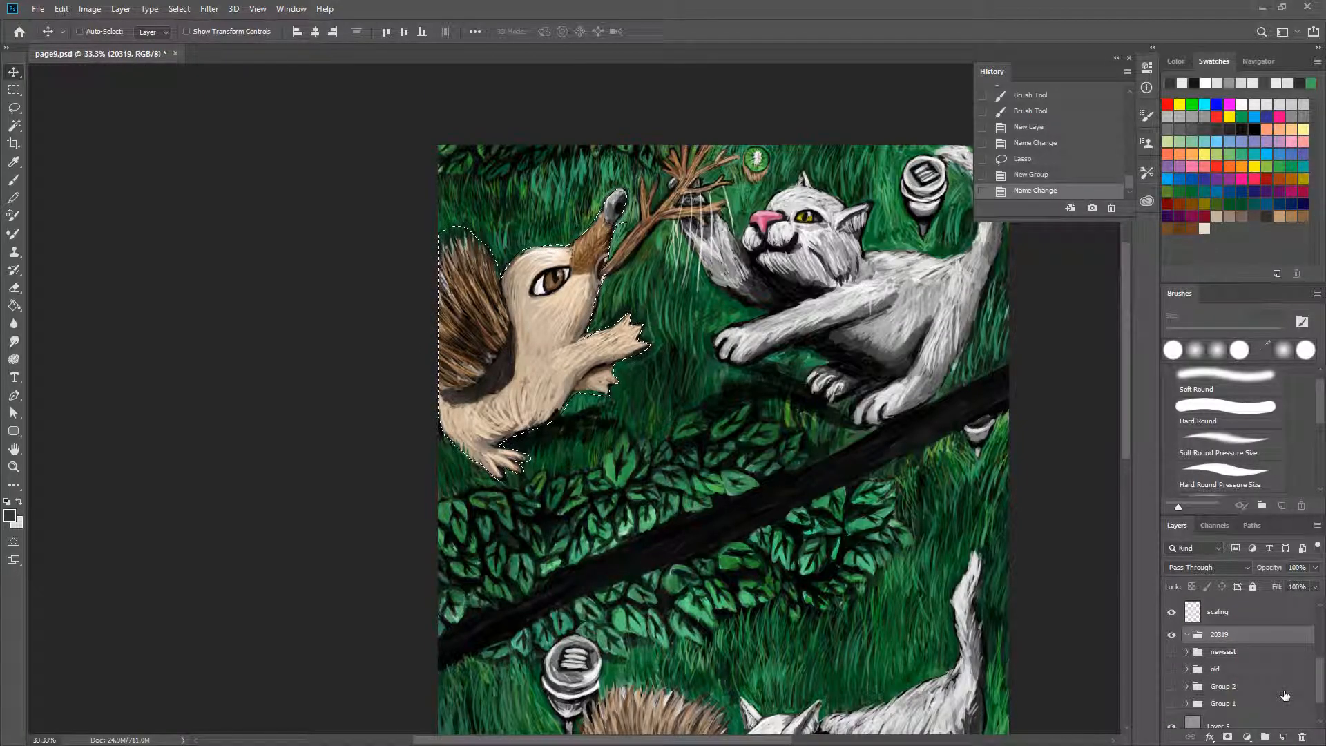
pyautogui.click(1233, 654)
pyautogui.click(1230, 670)
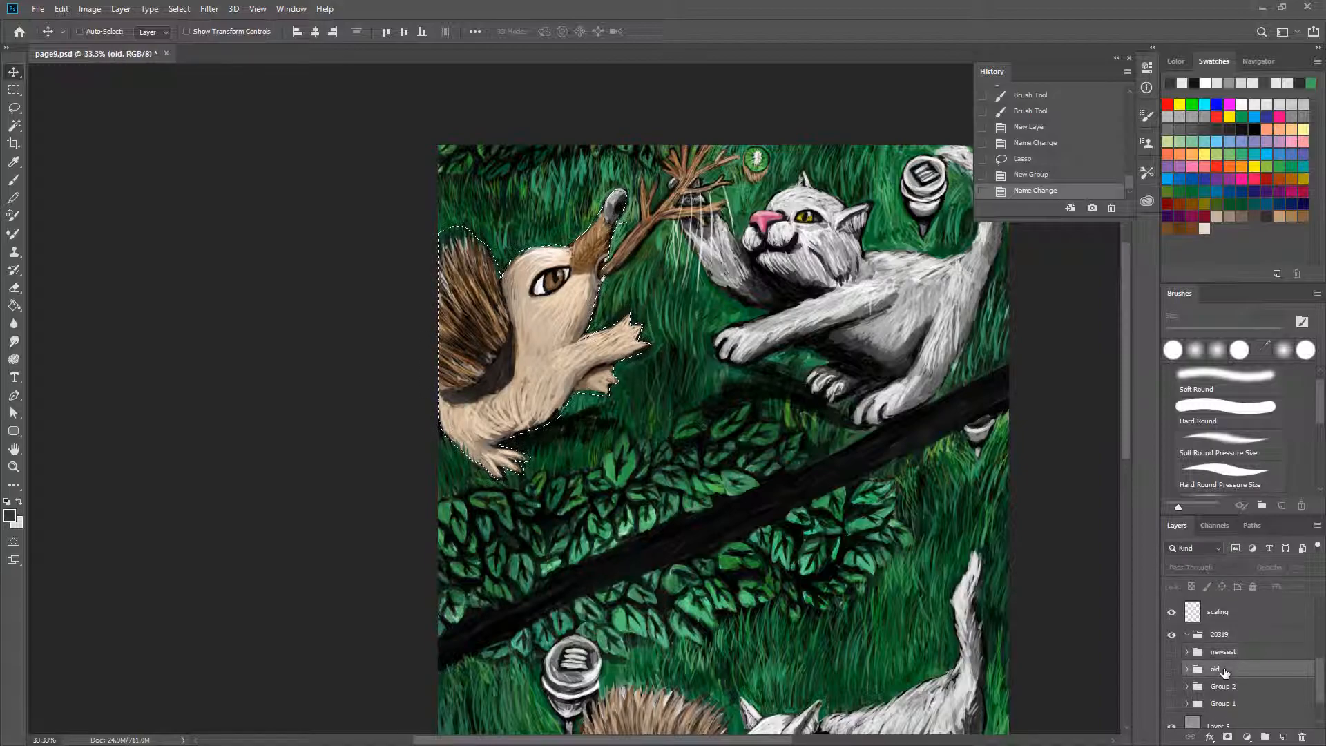
pyautogui.click(1233, 653)
pyautogui.click(1233, 634)
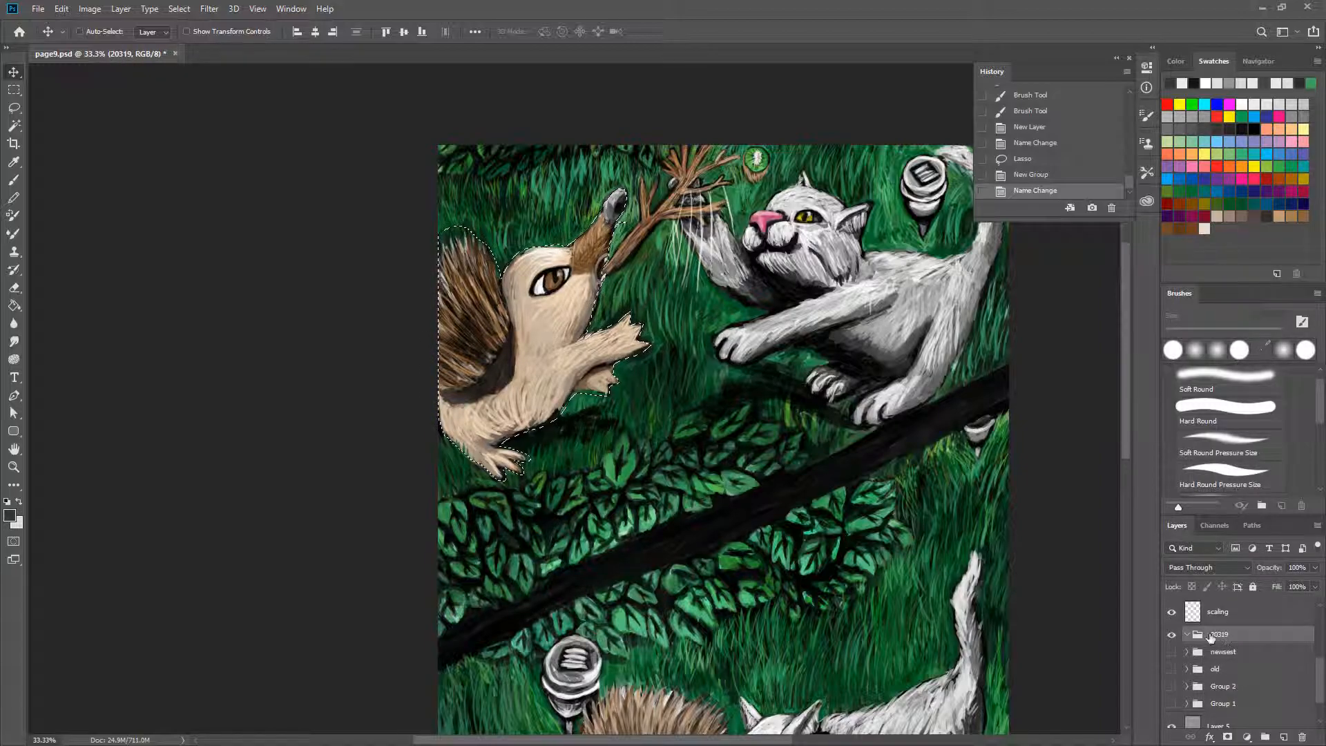
pyautogui.click(1187, 635)
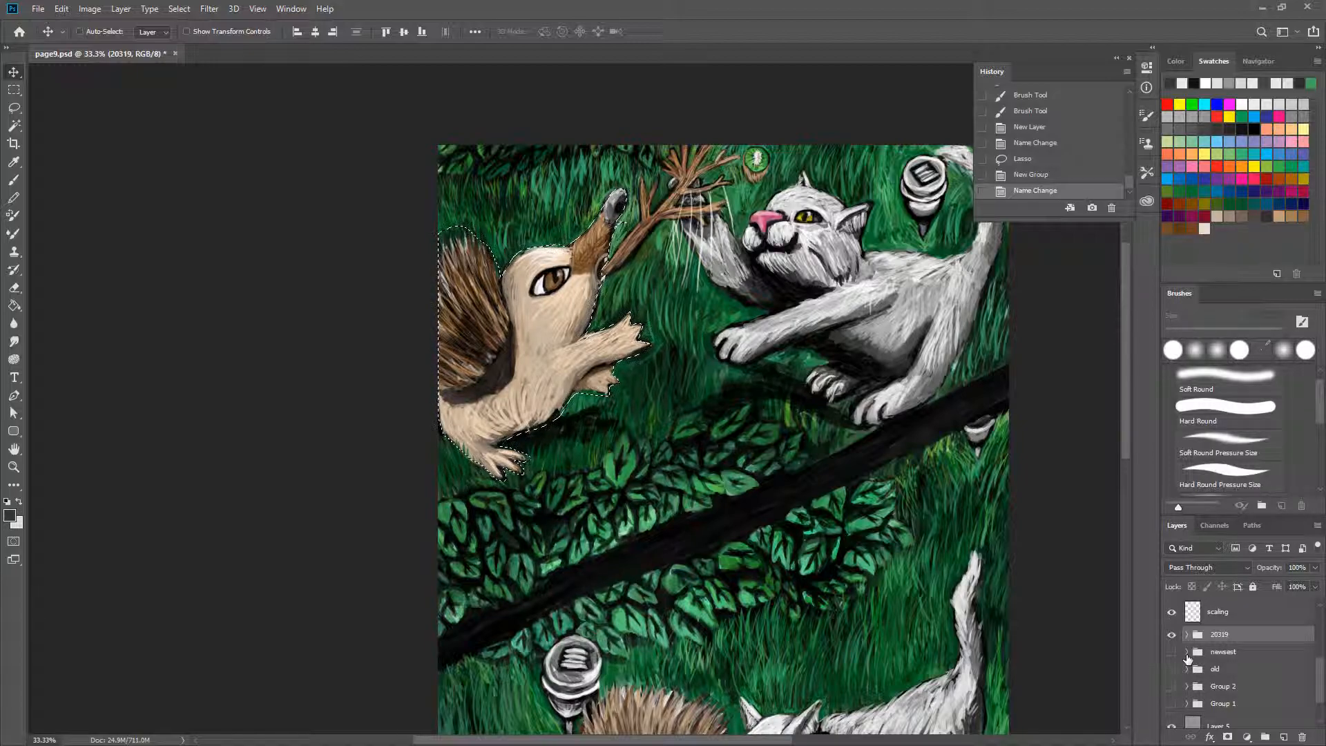
# Examine the layers inside the newsest group and the rest of the layer stack.
pyautogui.scroll(-2, 1221, 675)
pyautogui.scroll(-2, 1221, 675)
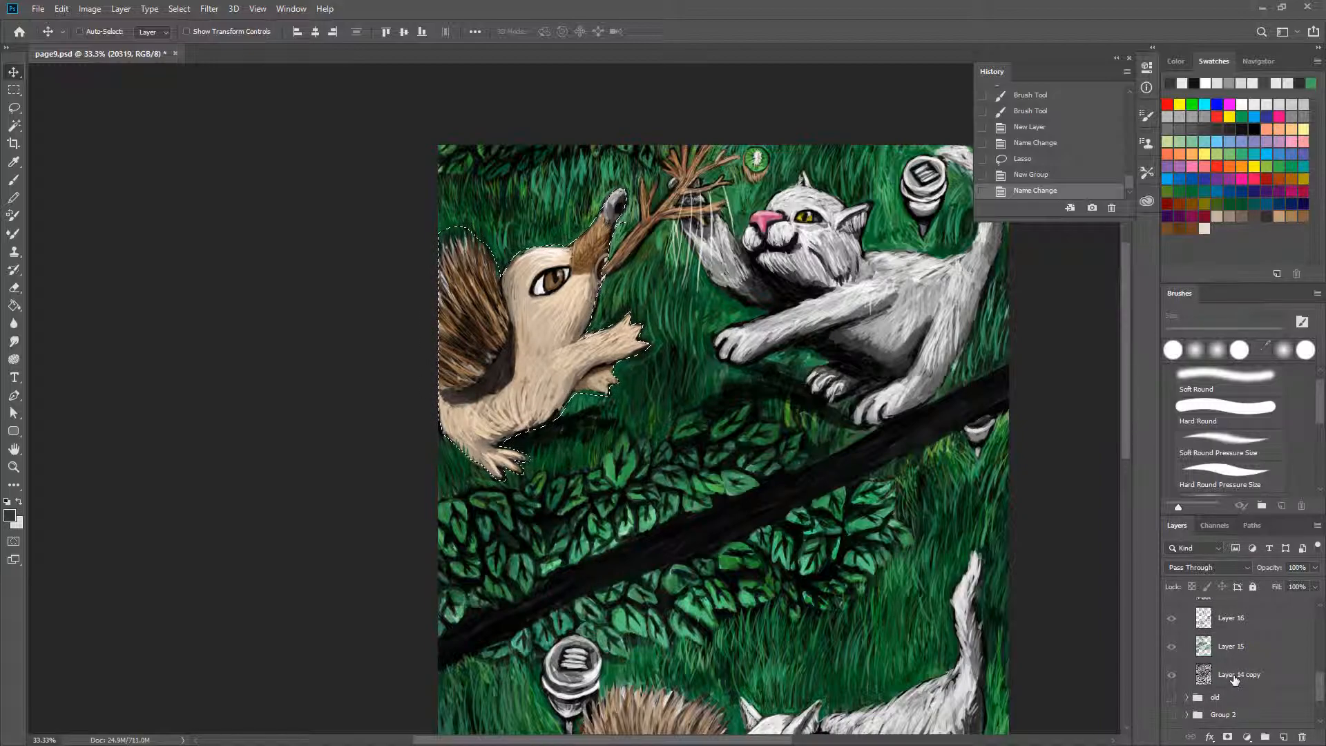
pyautogui.scroll(1, 1233, 678)
pyautogui.scroll(4, 1234, 679)
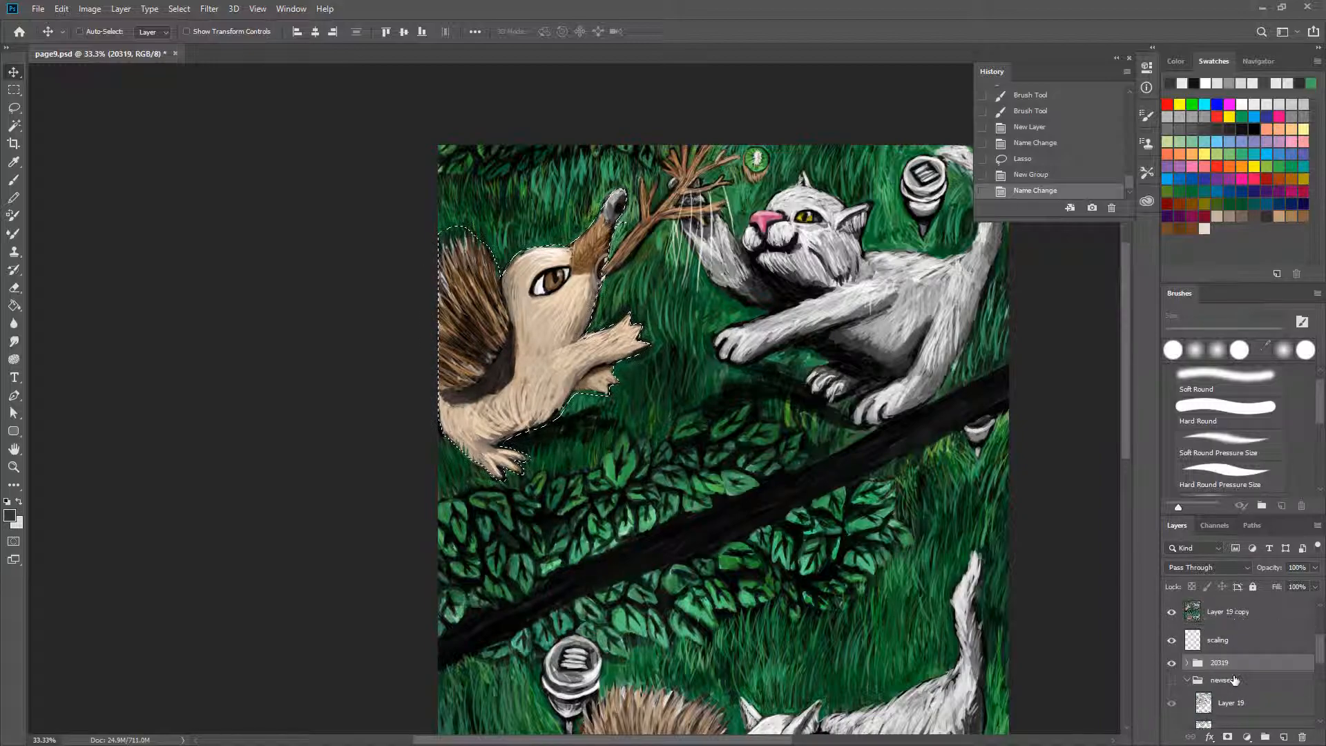
pyautogui.click(1187, 680)
pyautogui.scroll(2, 1286, 715)
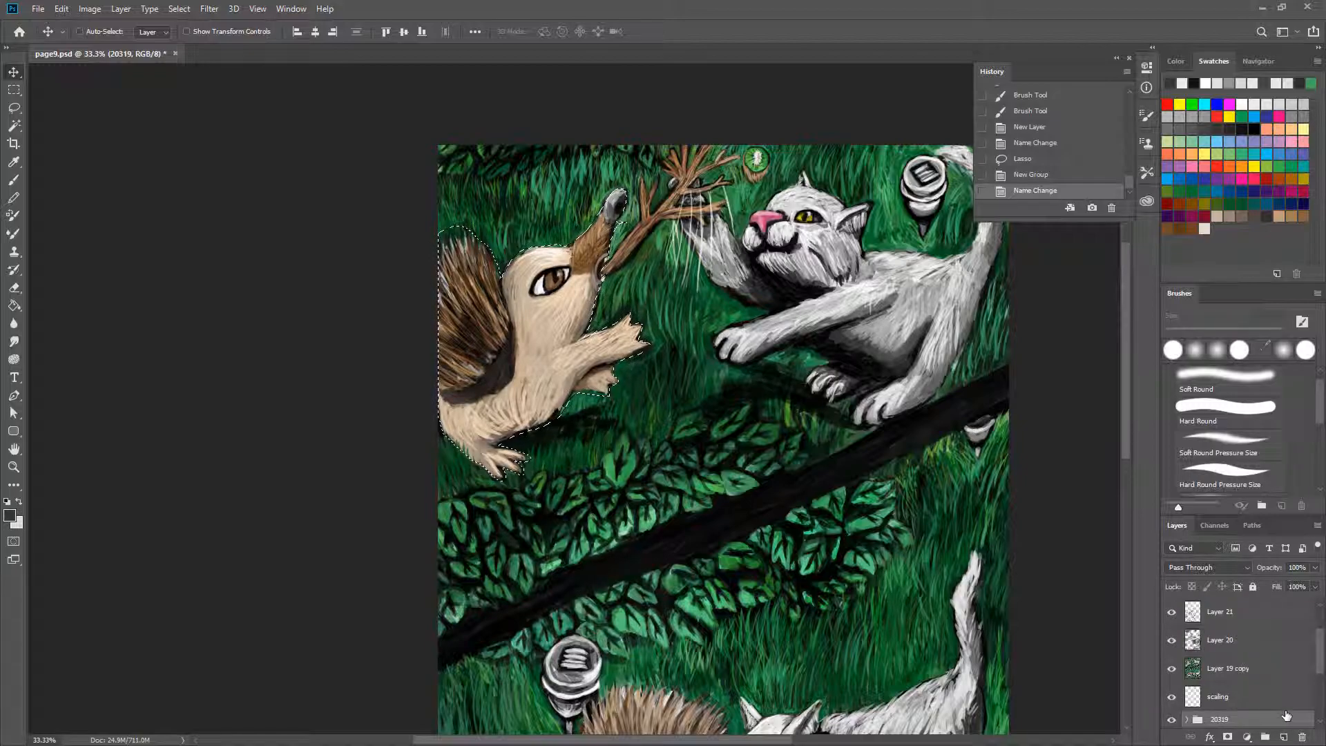
pyautogui.scroll(-1, 1286, 715)
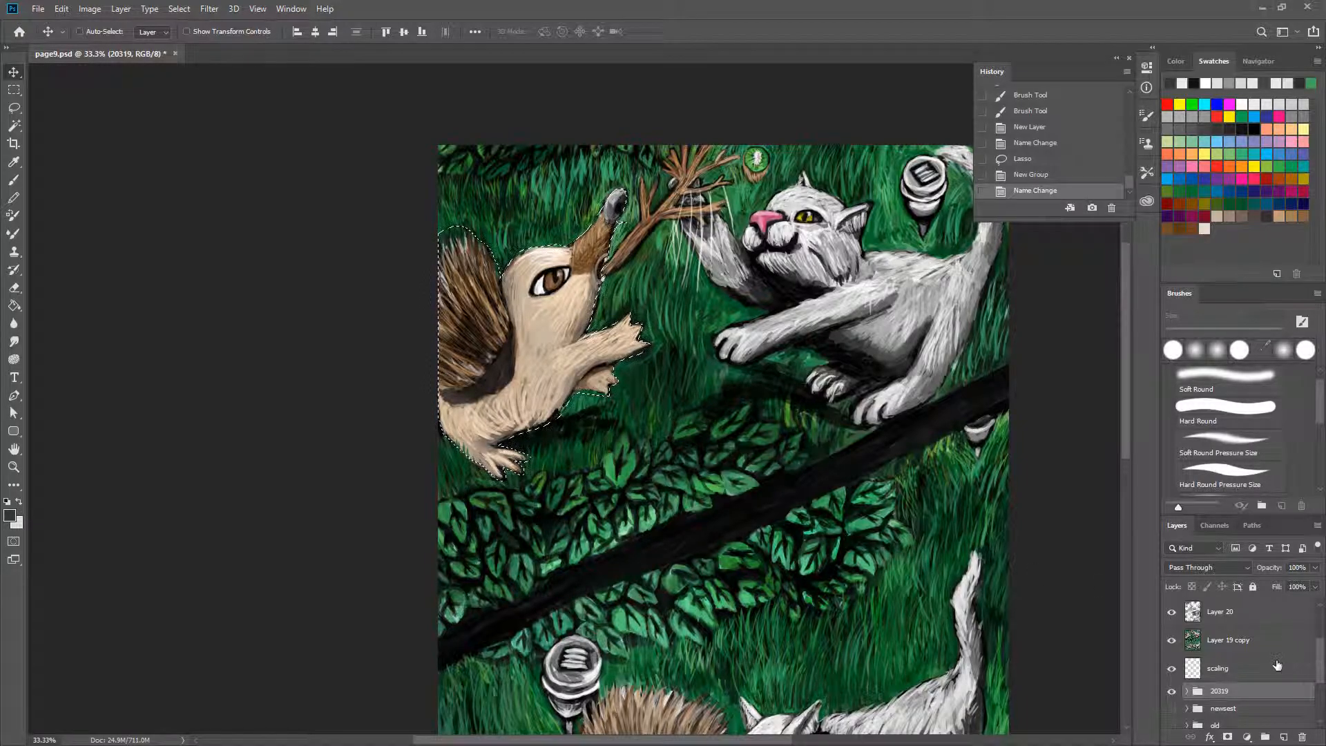
pyautogui.scroll(-3, 1263, 670)
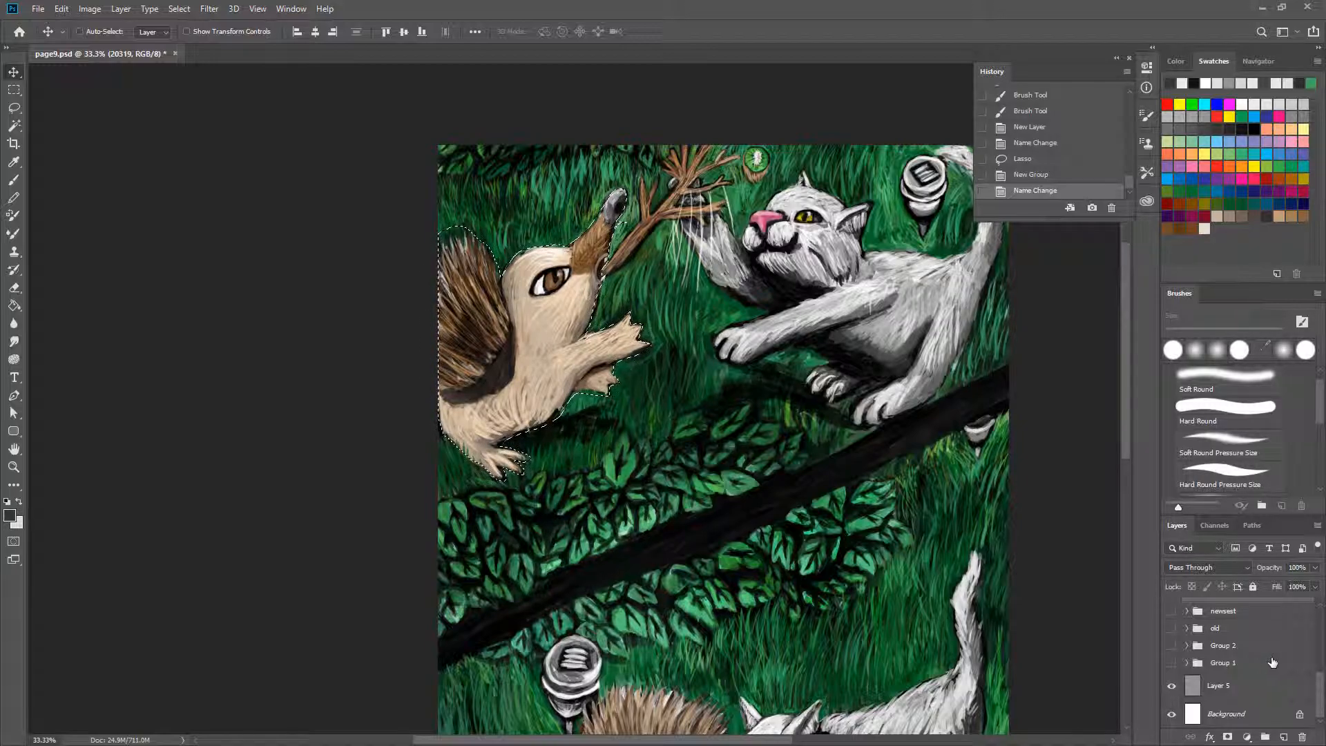
pyautogui.scroll(5, 1273, 662)
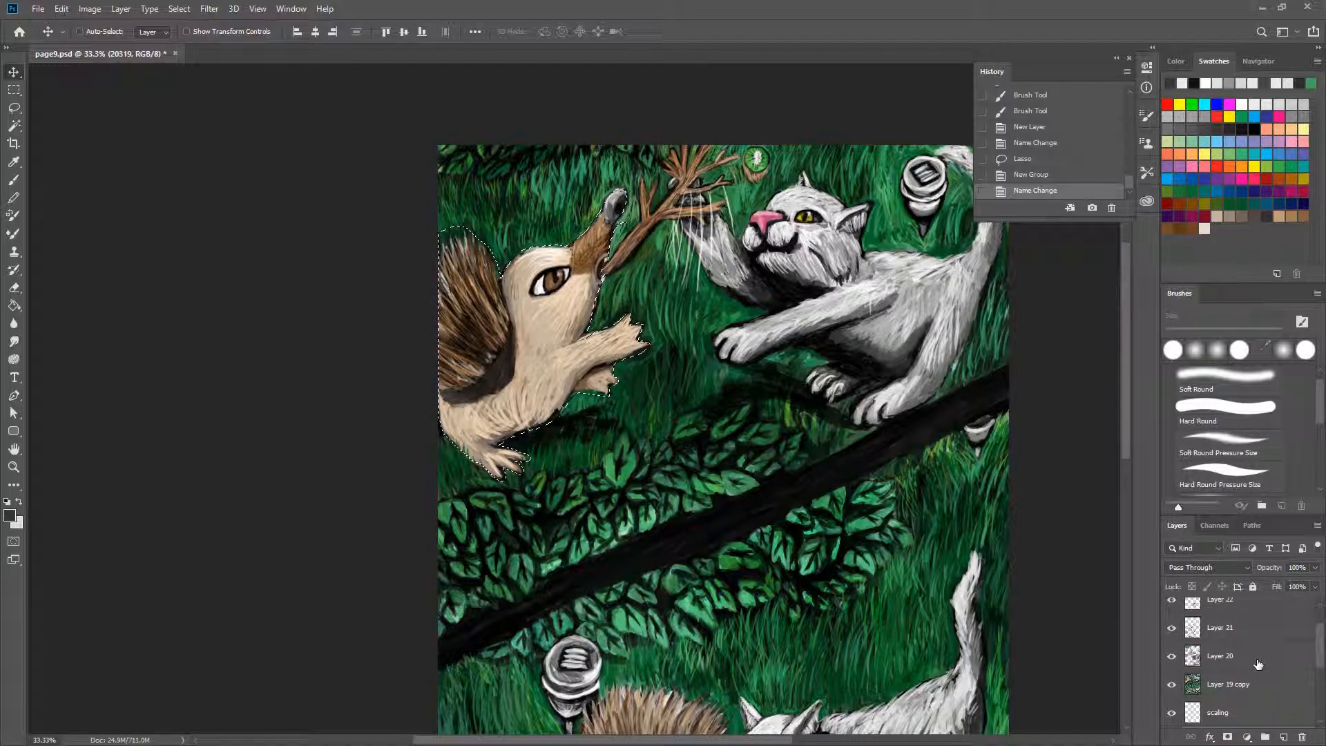
# Duplicate all layers from Layer 19 copy up to Layer 23 within page9.psd.
pyautogui.click(1224, 689)
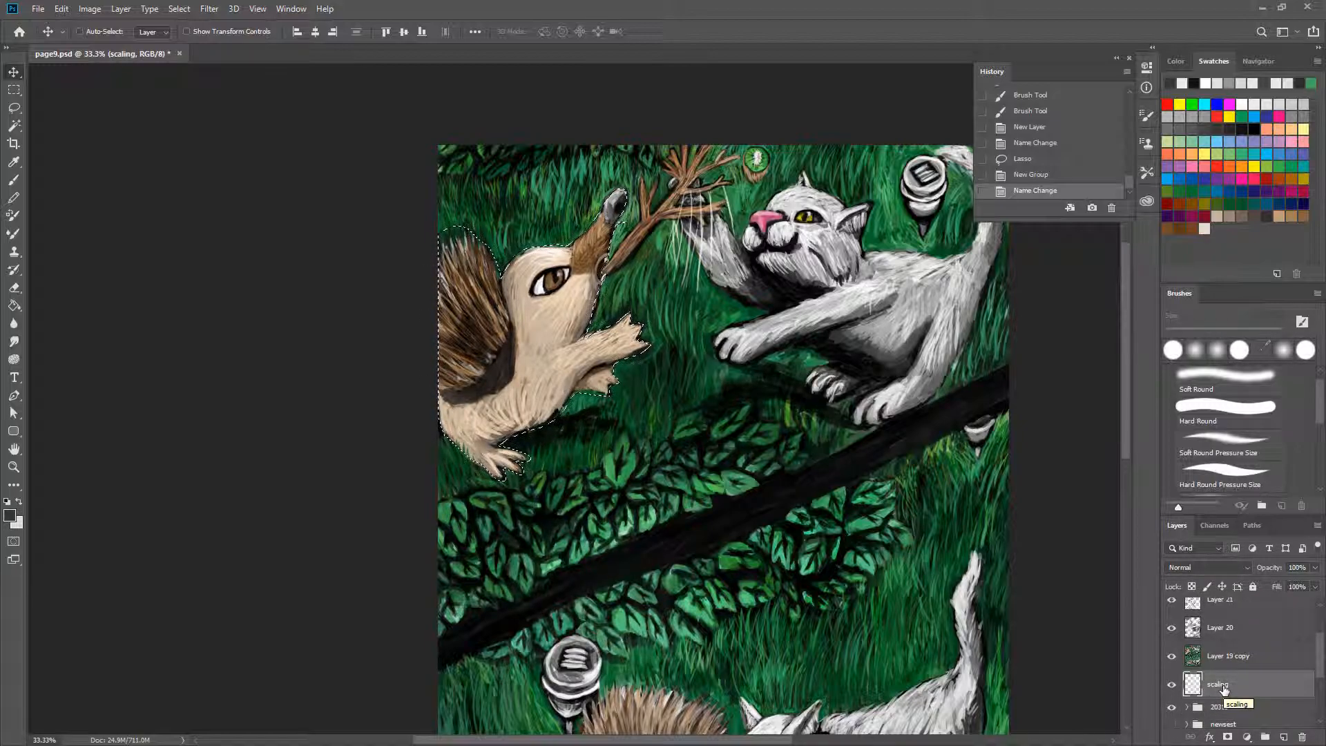
pyautogui.click(1237, 656)
pyautogui.scroll(2, 1240, 657)
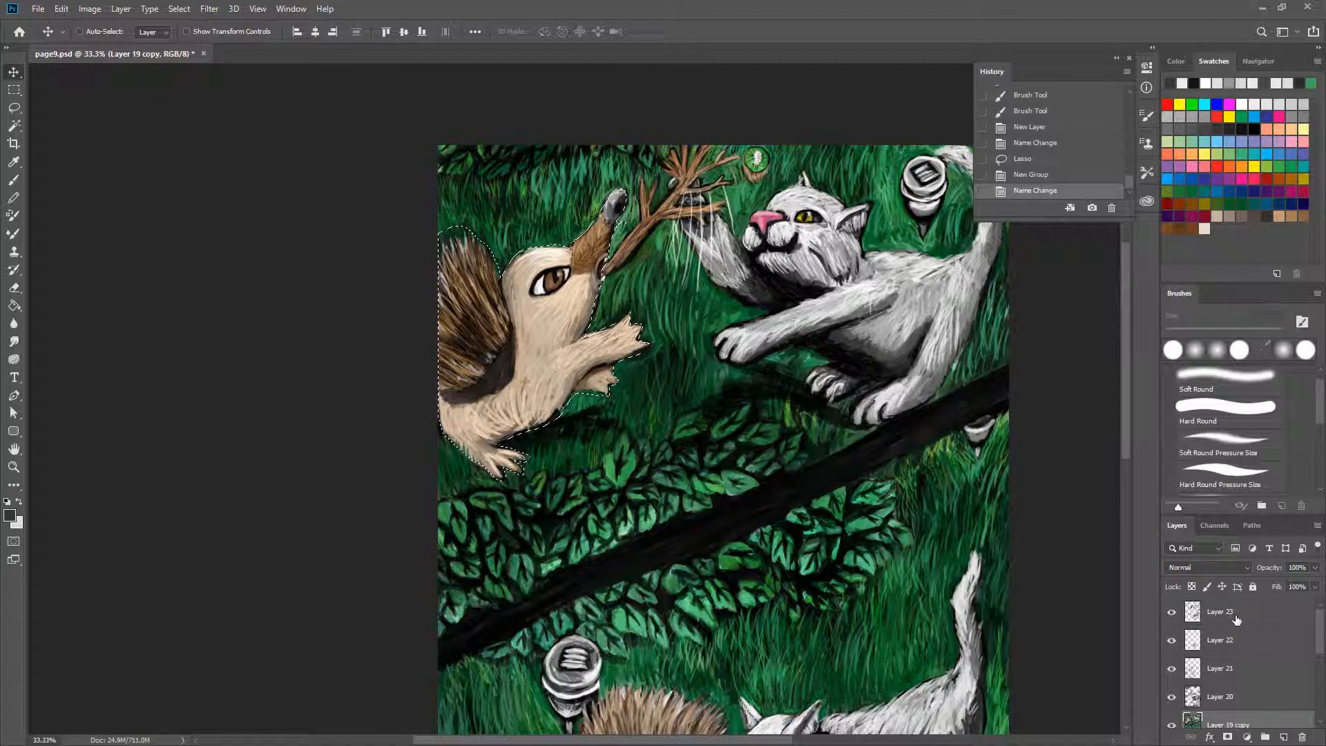
pyautogui.keyDown('shift'); pyautogui.click(1236, 619); pyautogui.keyUp('shift')
pyautogui.rightClick(1236, 614)
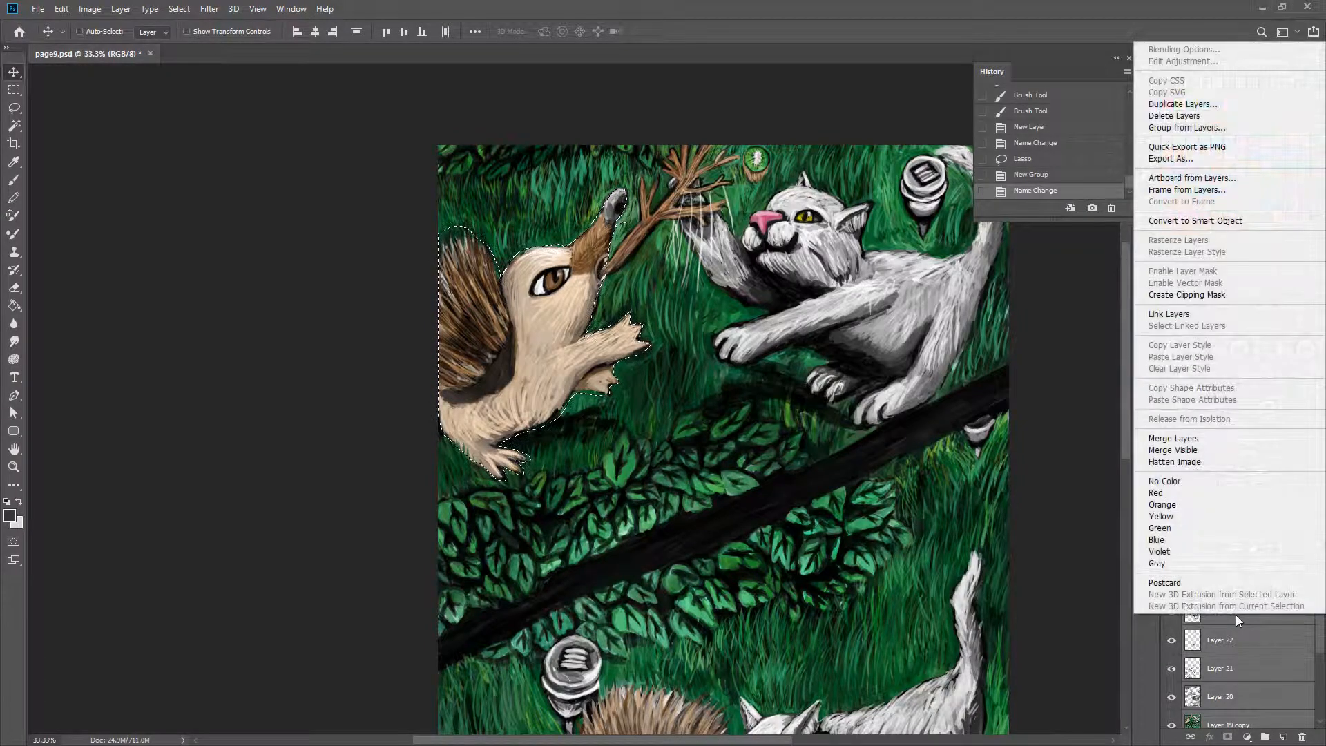
pyautogui.click(1205, 104)
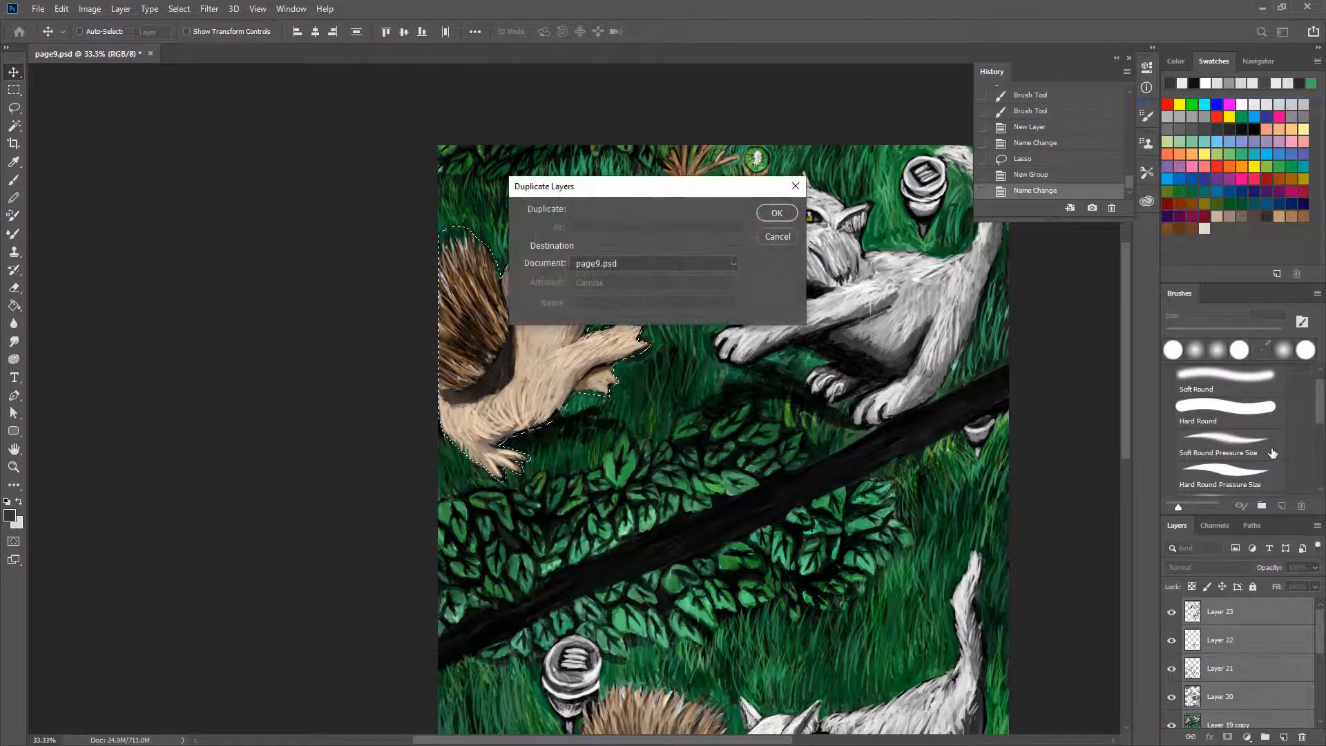
pyautogui.click(789, 219)
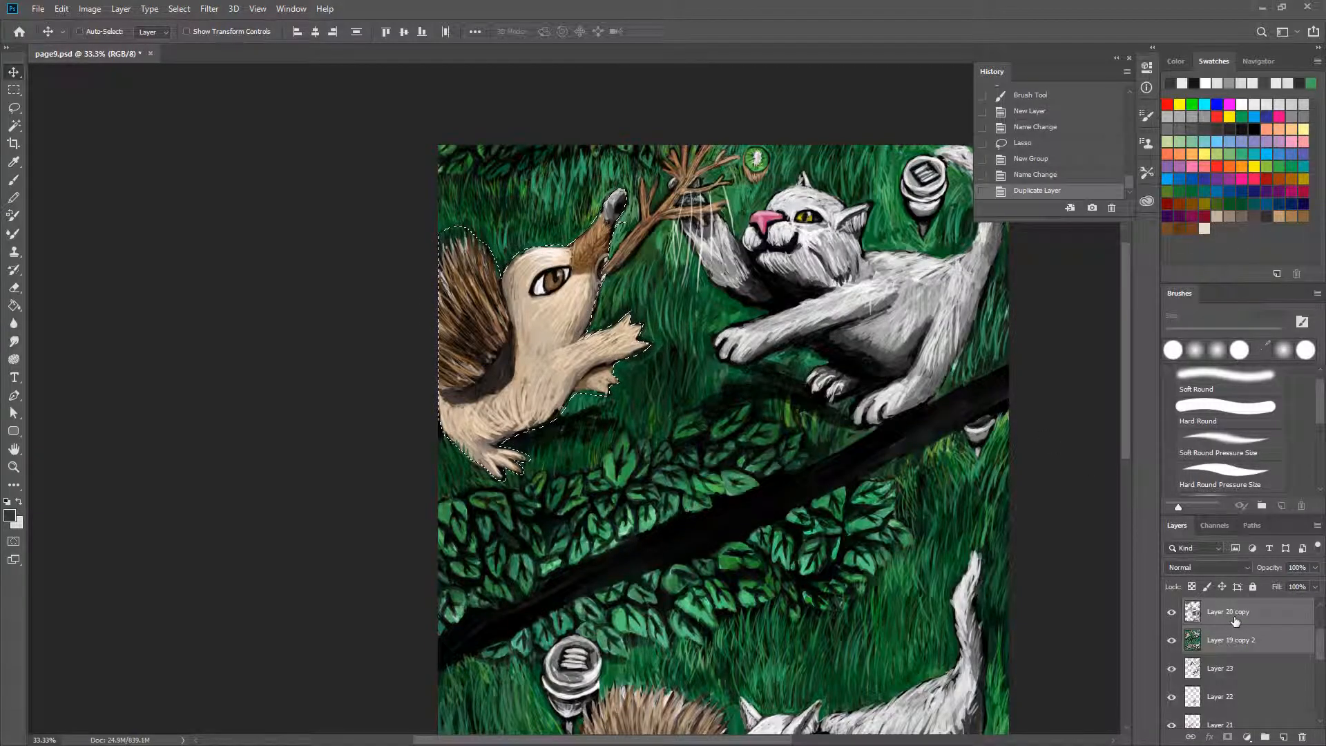
# Move the original layers from Layer 23 down to Layer 19 copy into the 20319 group and hide the group.
pyautogui.scroll(1, 1248, 644)
pyautogui.scroll(-2, 1240, 641)
pyautogui.scroll(-2, 1238, 641)
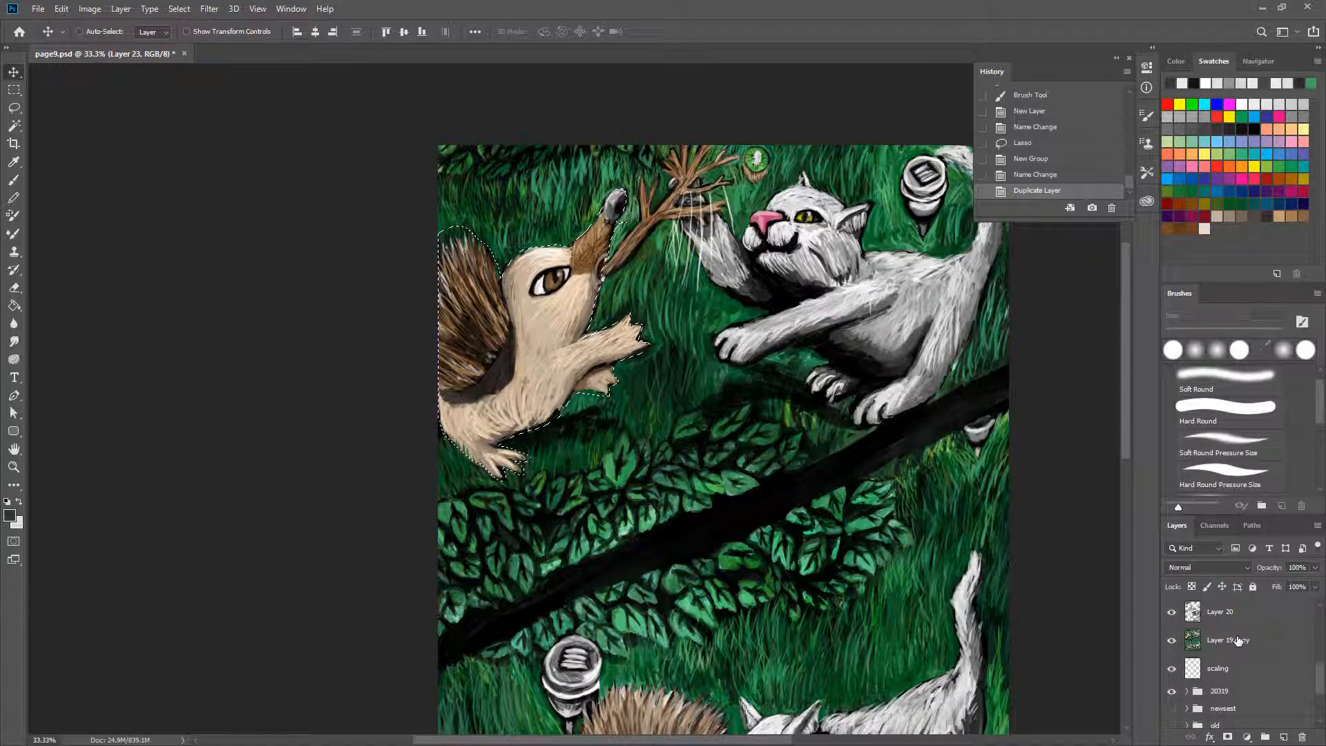
pyautogui.keyDown('shift'); pyautogui.click(1238, 641); pyautogui.keyUp('shift')
pyautogui.moveTo(1238, 641); pyautogui.dragTo(1230, 692)
pyautogui.scroll(3, 1245, 659)
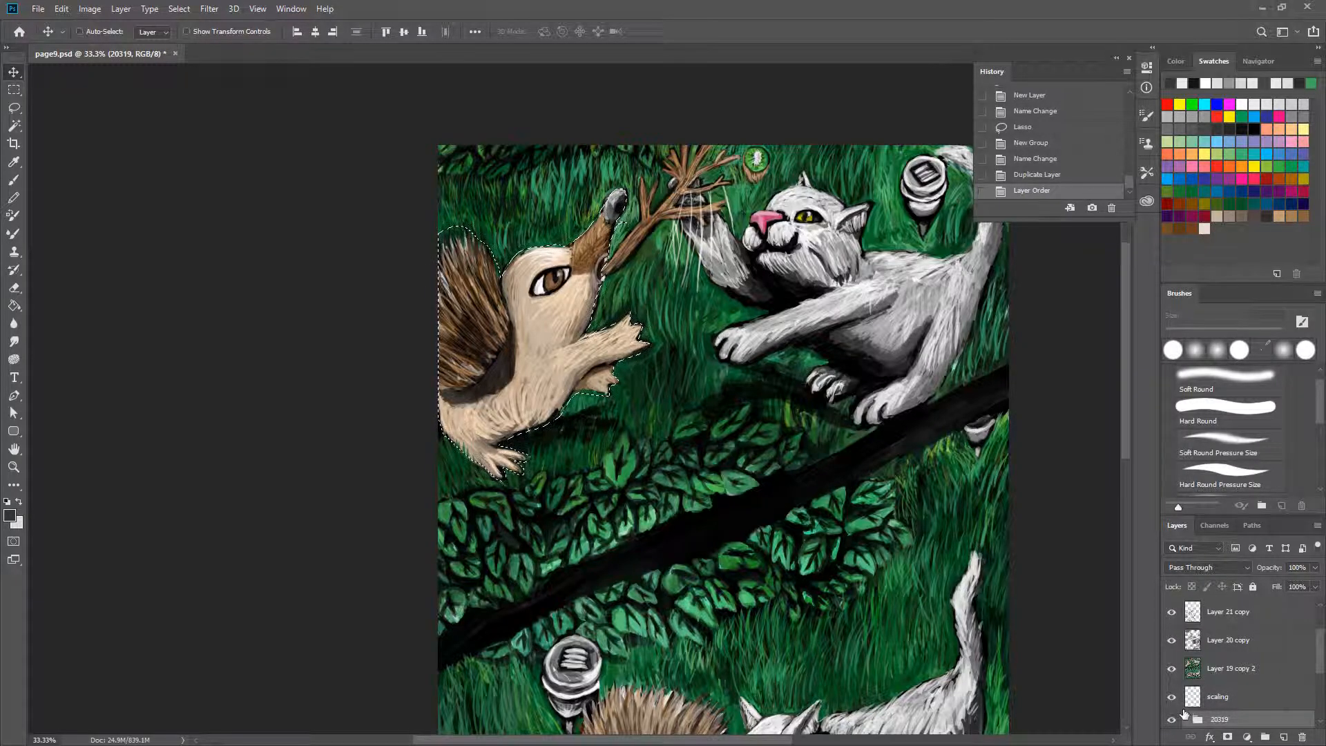
pyautogui.click(1172, 720)
# Merge the duplicated layers from Layer 19 copy 2 up to Layer 23 copy into one layer.
pyautogui.click(1242, 681)
pyautogui.scroll(2, 1242, 680)
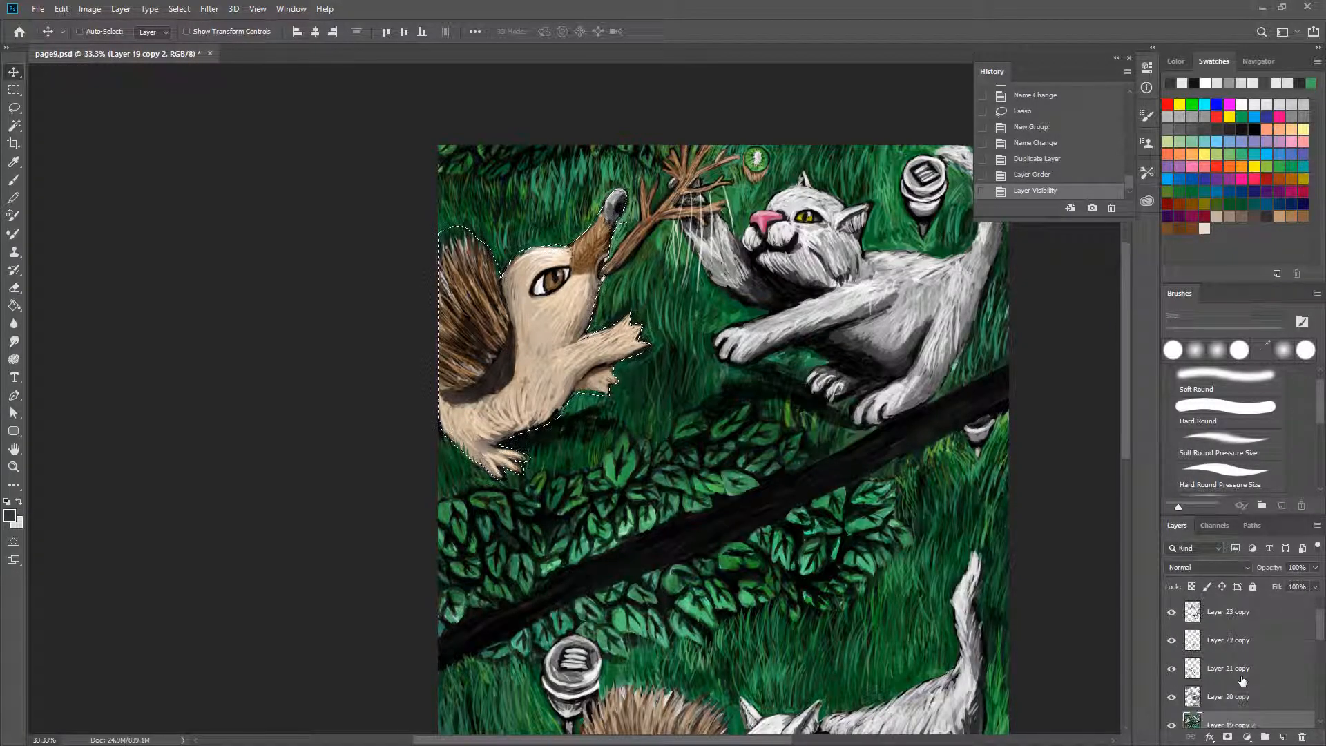
pyautogui.keyDown('shift'); pyautogui.click(1241, 616); pyautogui.keyUp('shift')
pyautogui.rightClick(1241, 618)
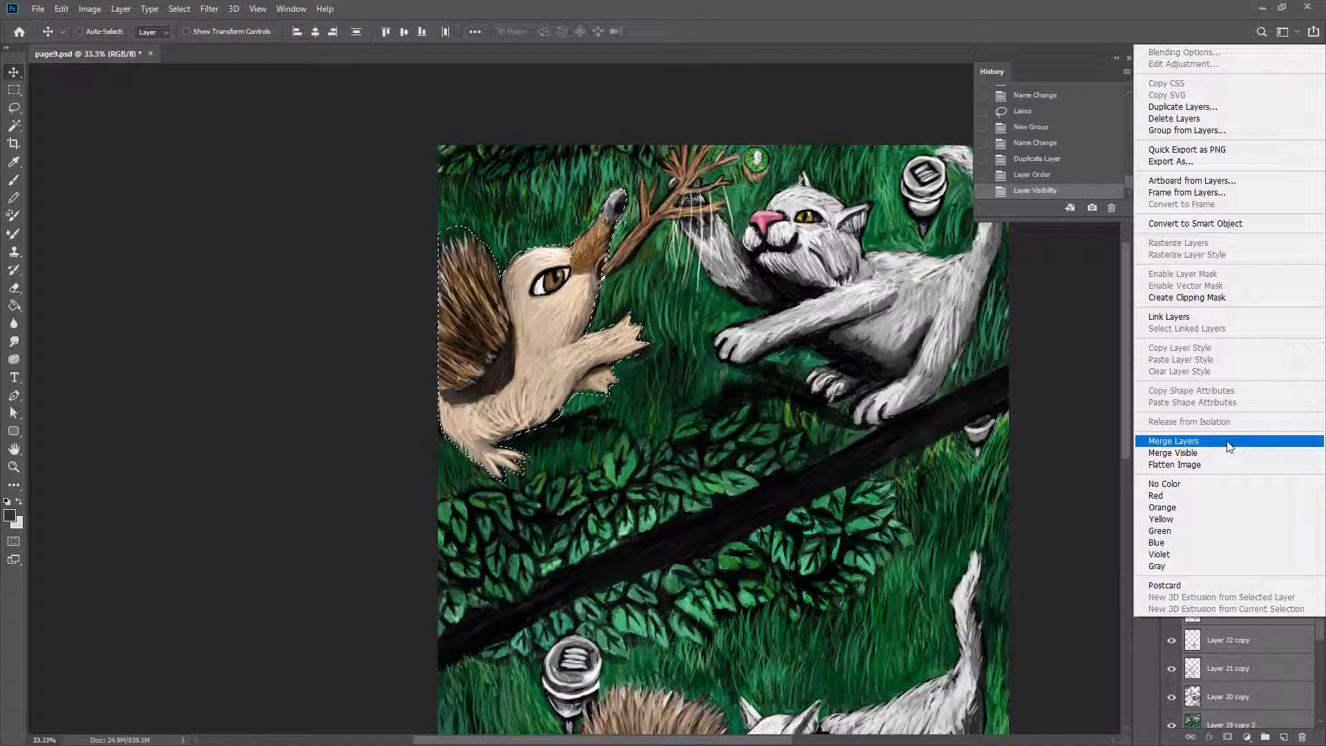
pyautogui.click(1229, 447)
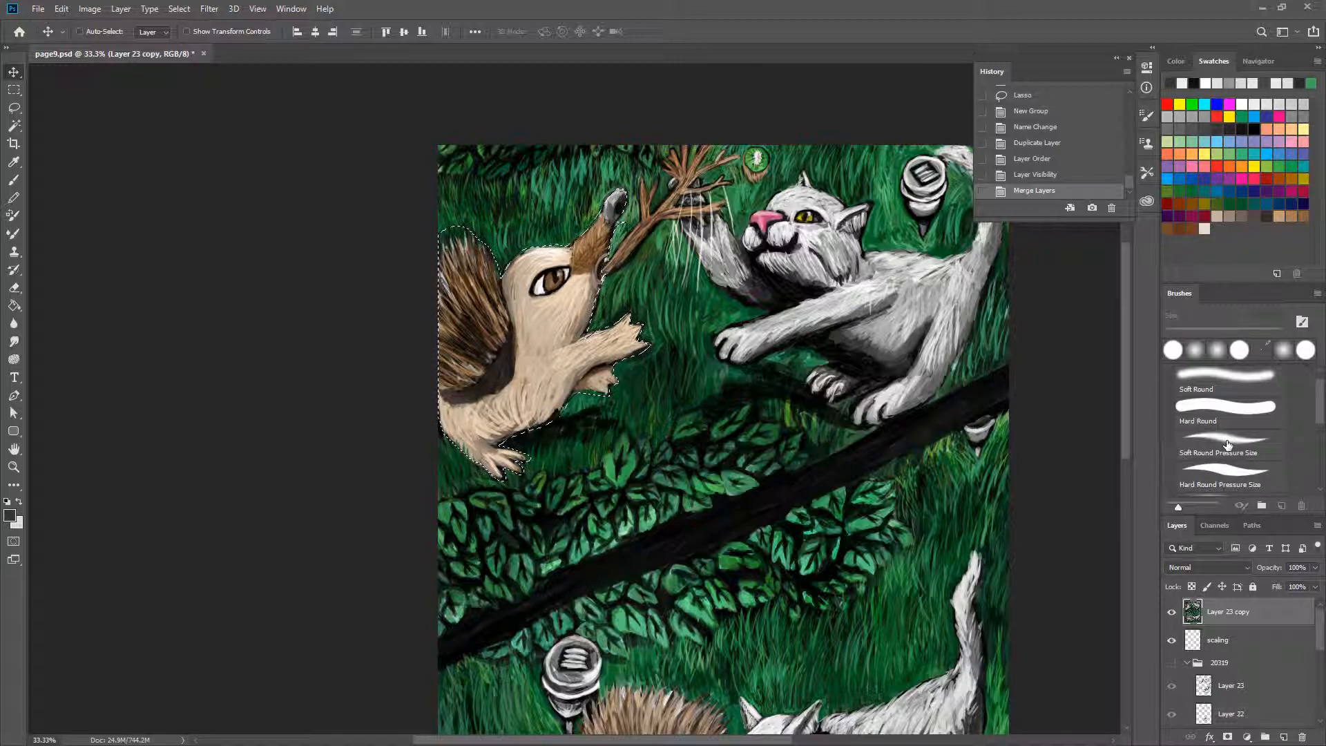
pyautogui.press('b')
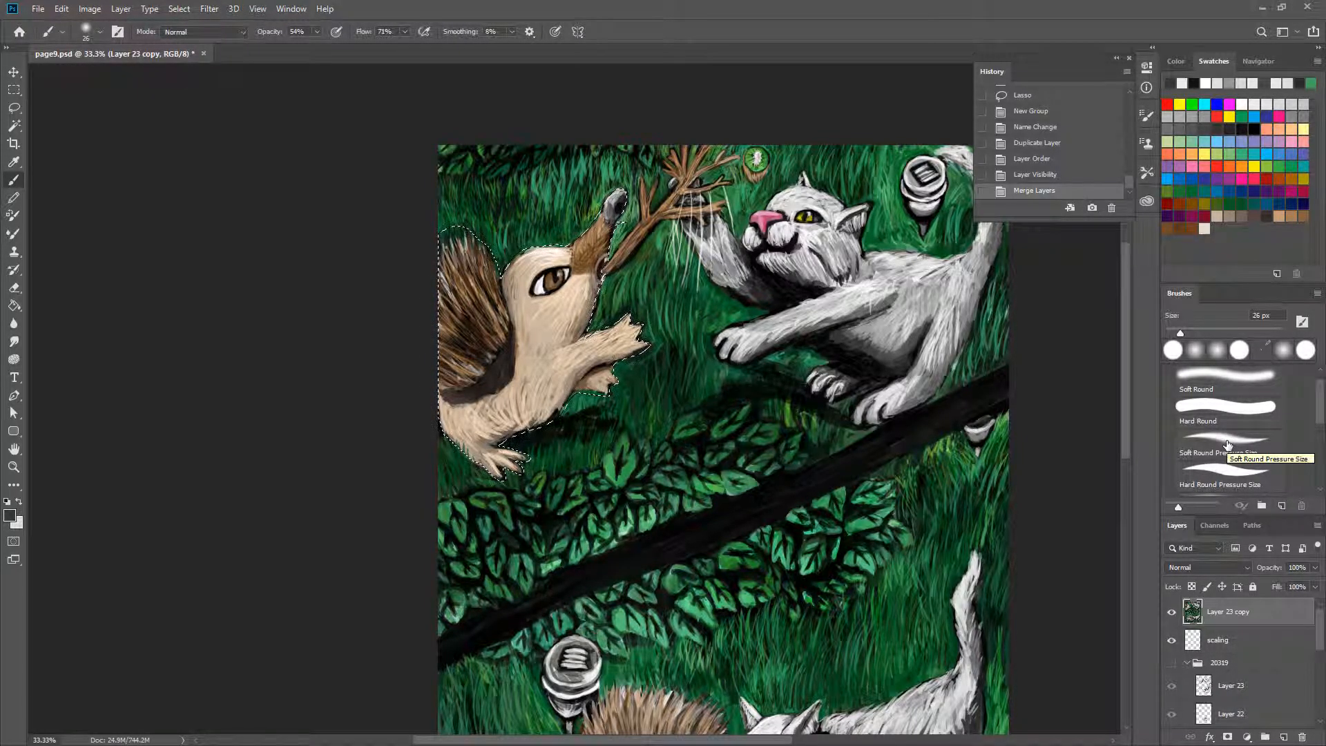
pyautogui.press('v')
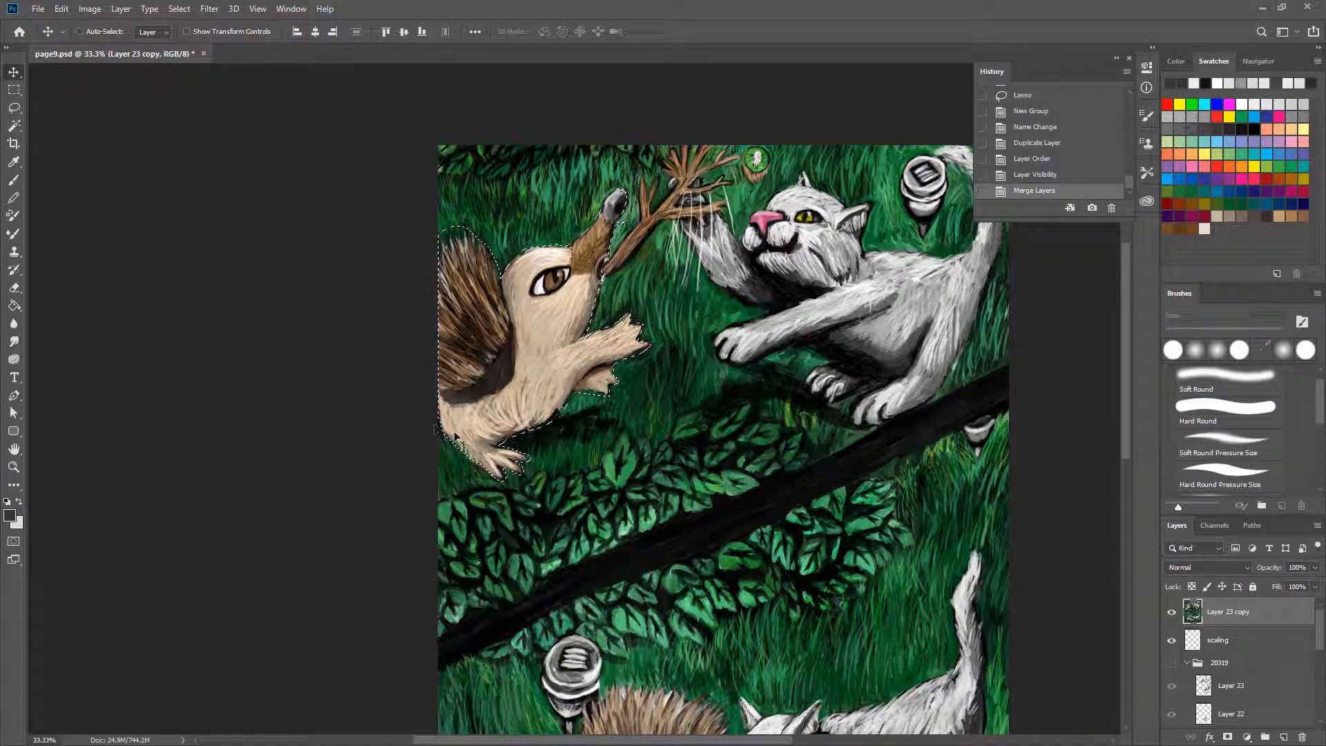
# Cut the lasso-selected creature out of Layer 23 copy onto its own new layer.
pyautogui.click(124, 10)
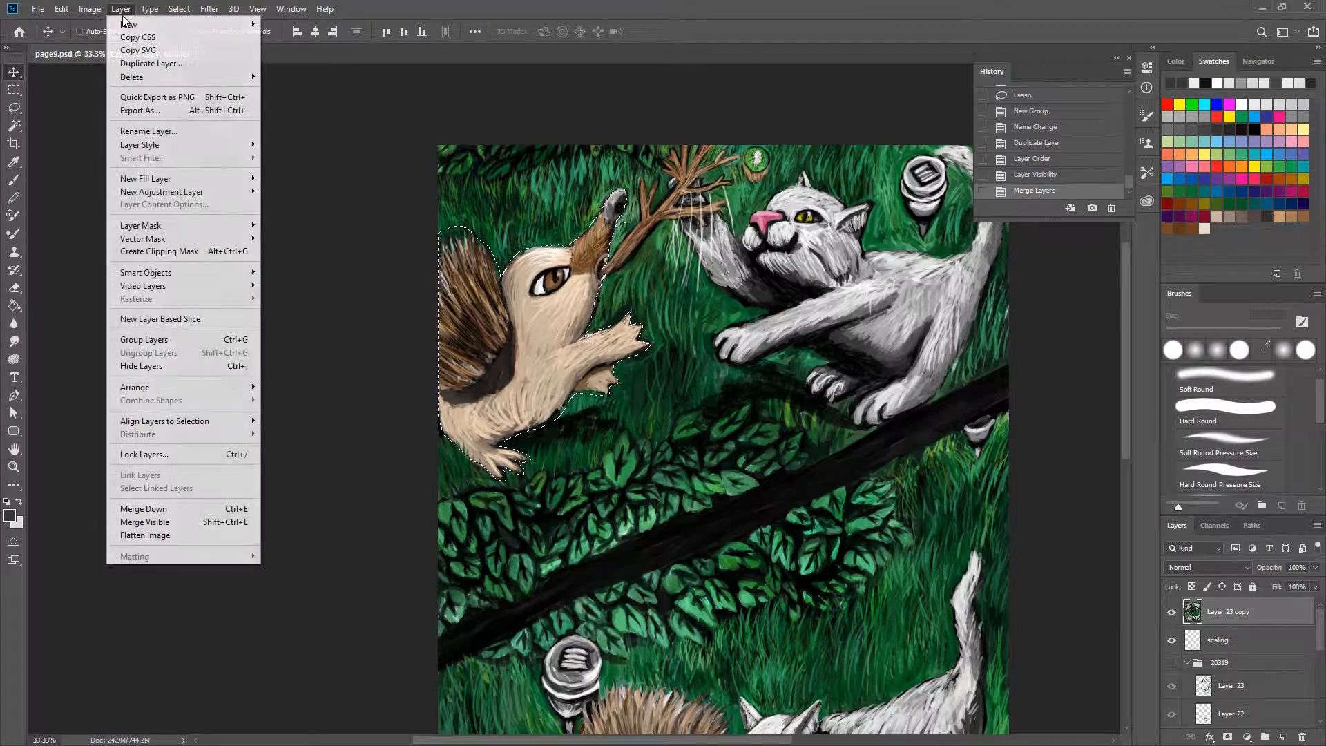
pyautogui.moveTo(129, 27)
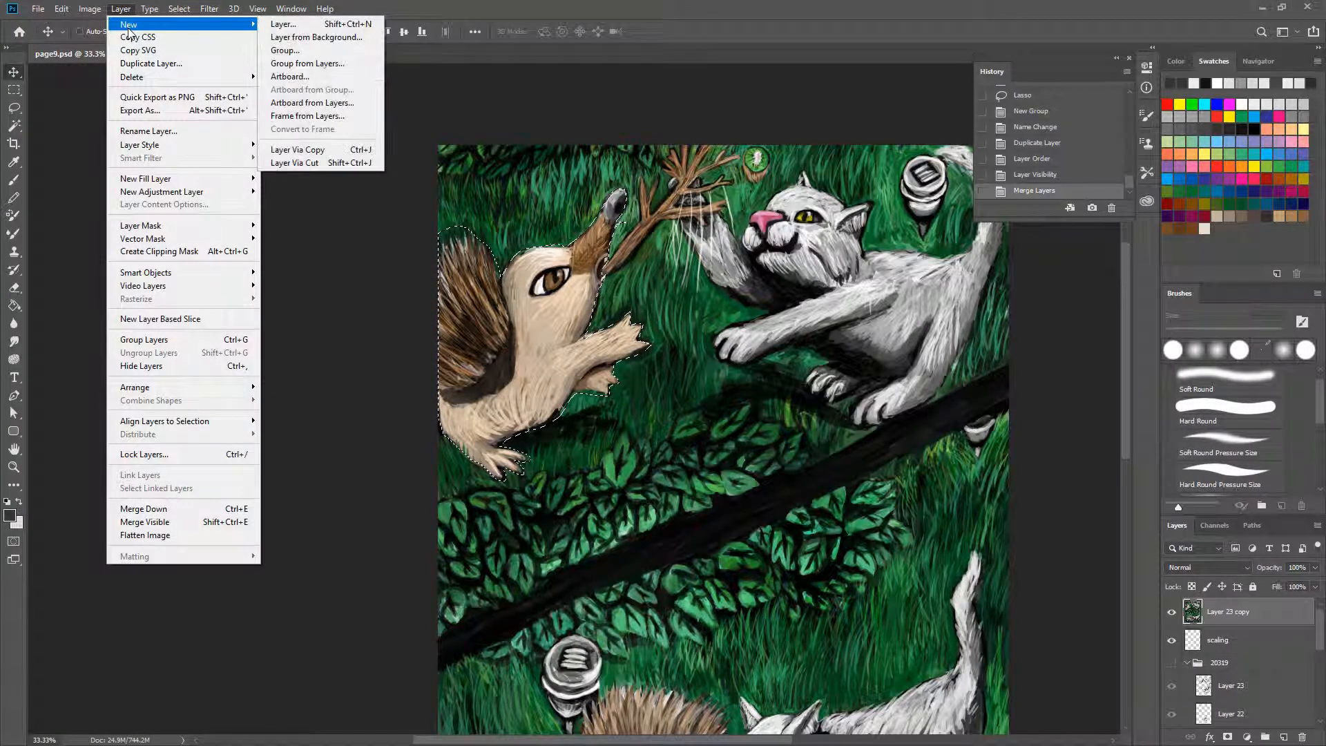
pyautogui.click(321, 163)
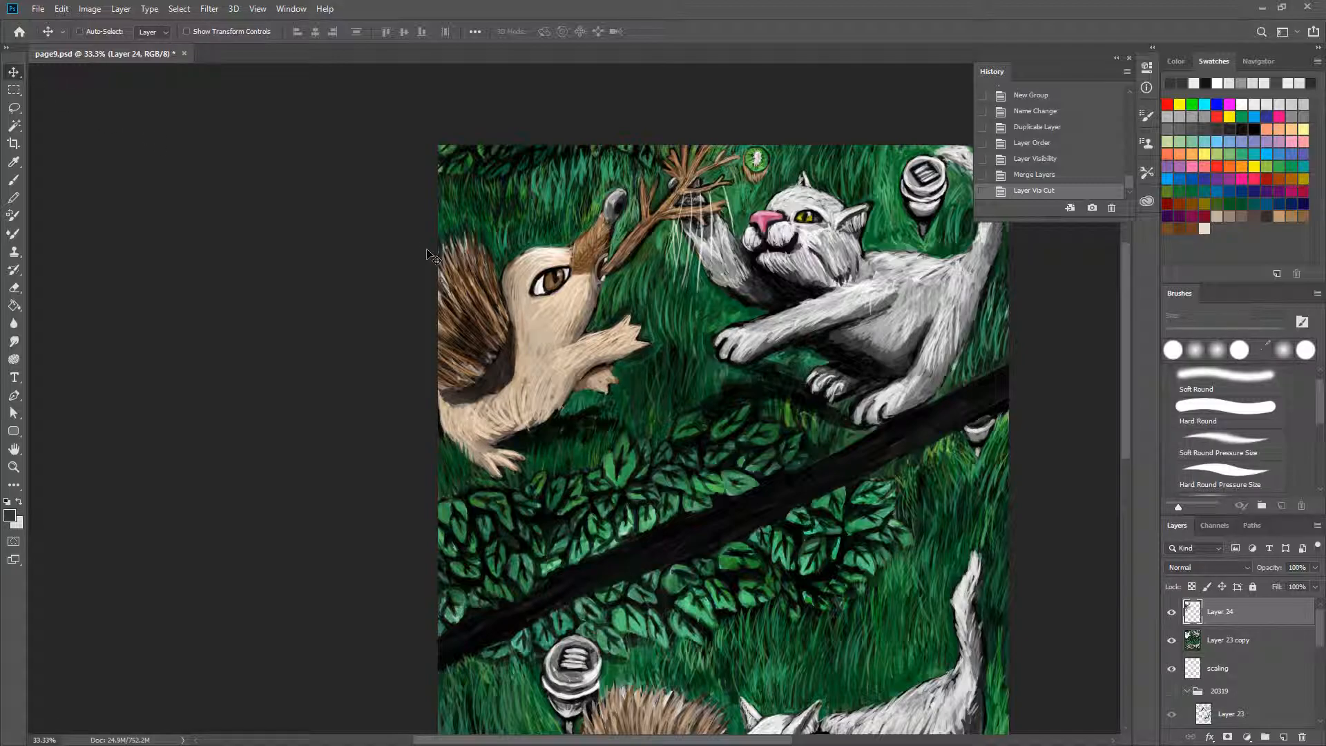
pyautogui.moveTo(520, 330); pyautogui.dragTo(586, 290)
pyautogui.hotkey('ctrl', 'z')
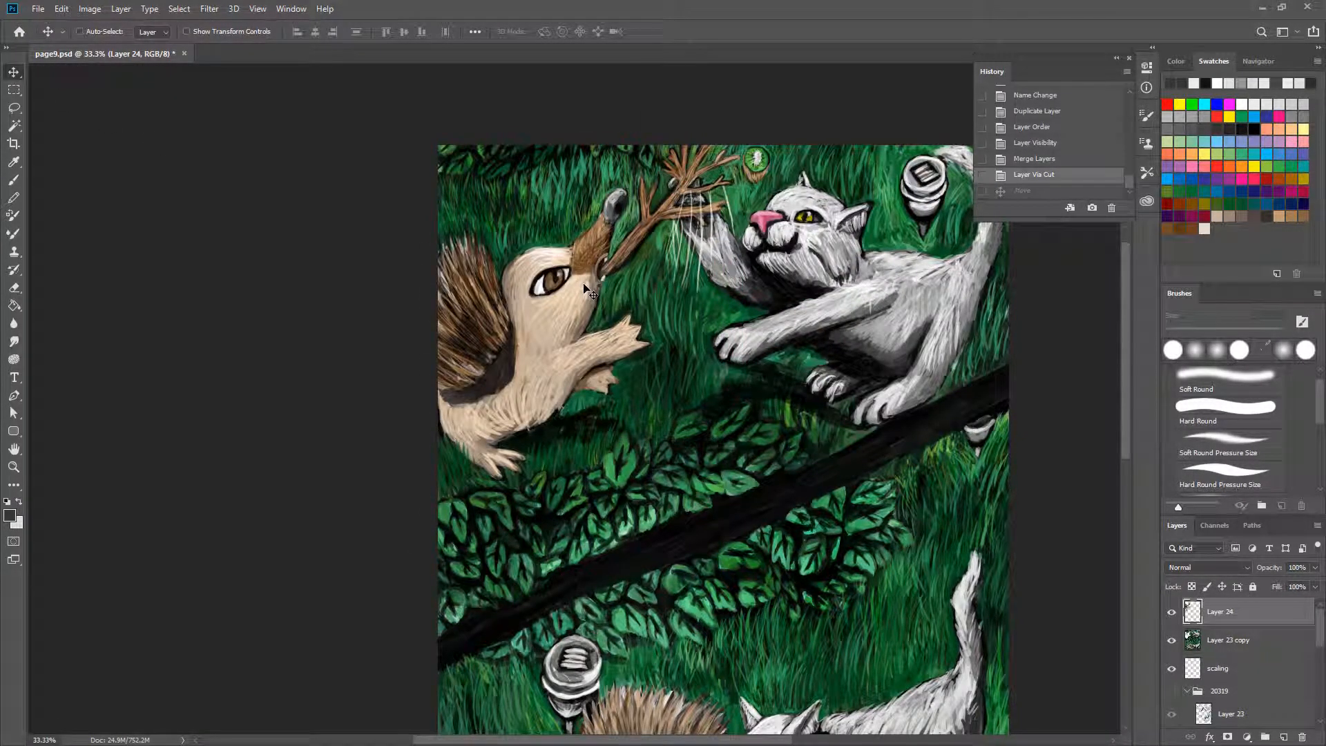
pyautogui.moveTo(567, 299); pyautogui.dragTo(566, 299)
# Scale the cut-out creature proportionally to about 87% with Free Transform and shift it up and right, keeping its snout at the branch.
pyautogui.press('ctrl')
pyautogui.hotkey('ctrl', 't')
pyautogui.moveTo(651, 189); pyautogui.dragTo(632, 213)
pyautogui.moveTo(564, 266); pyautogui.dragTo(579, 251)
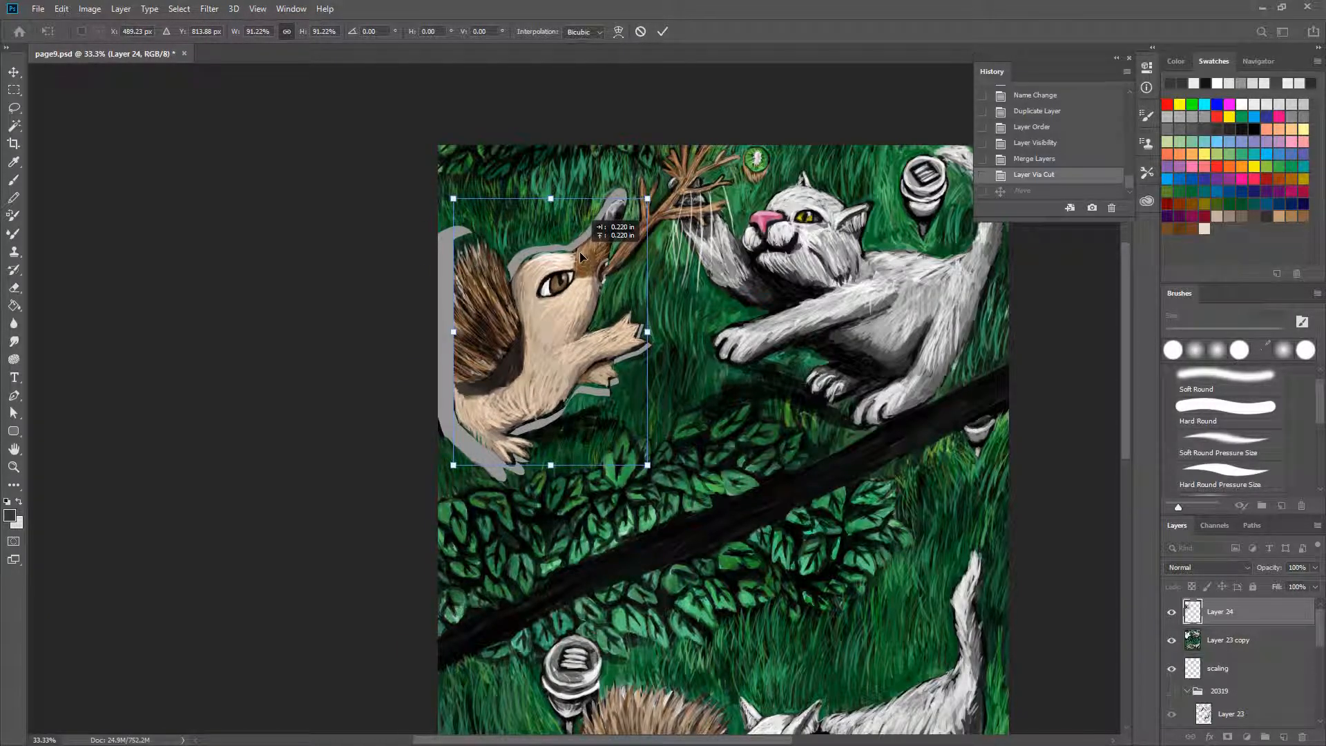
pyautogui.moveTo(648, 198); pyautogui.dragTo(641, 208)
pyautogui.moveTo(593, 272); pyautogui.dragTo(598, 263)
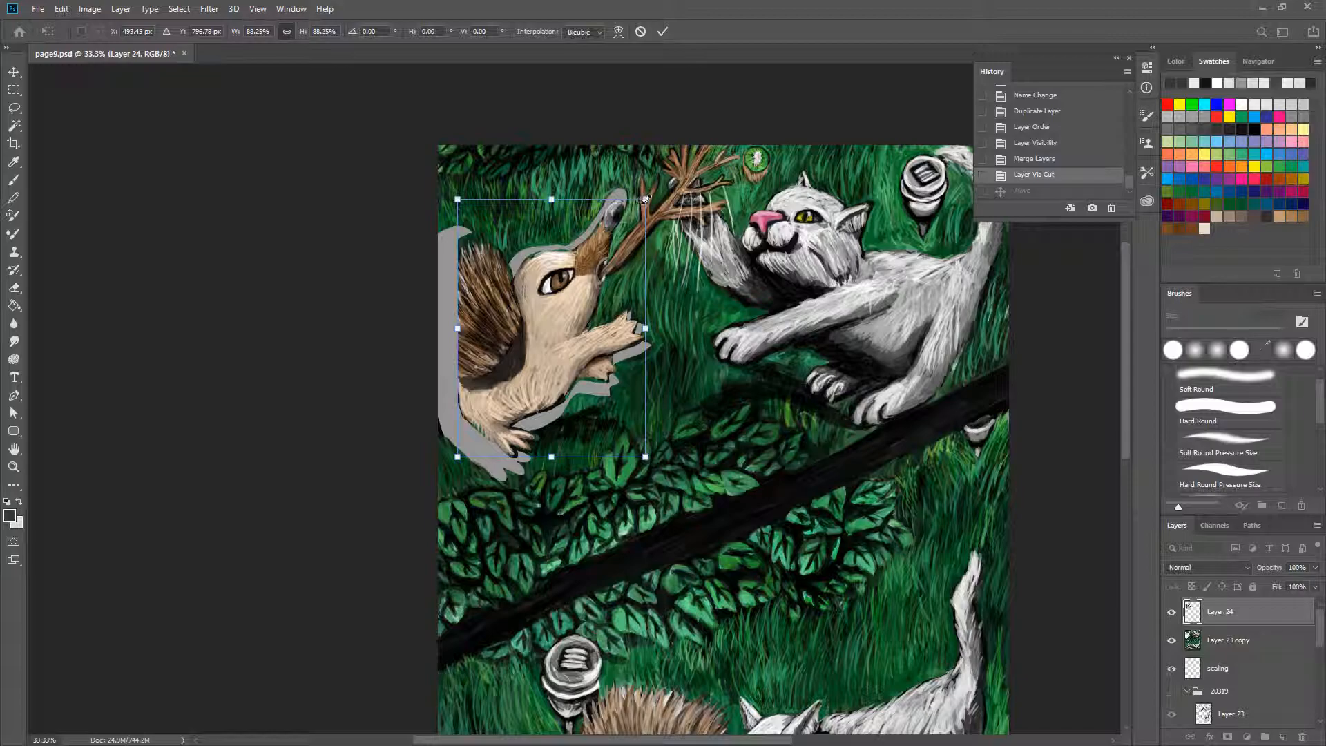
pyautogui.moveTo(645, 200); pyautogui.dragTo(646, 201)
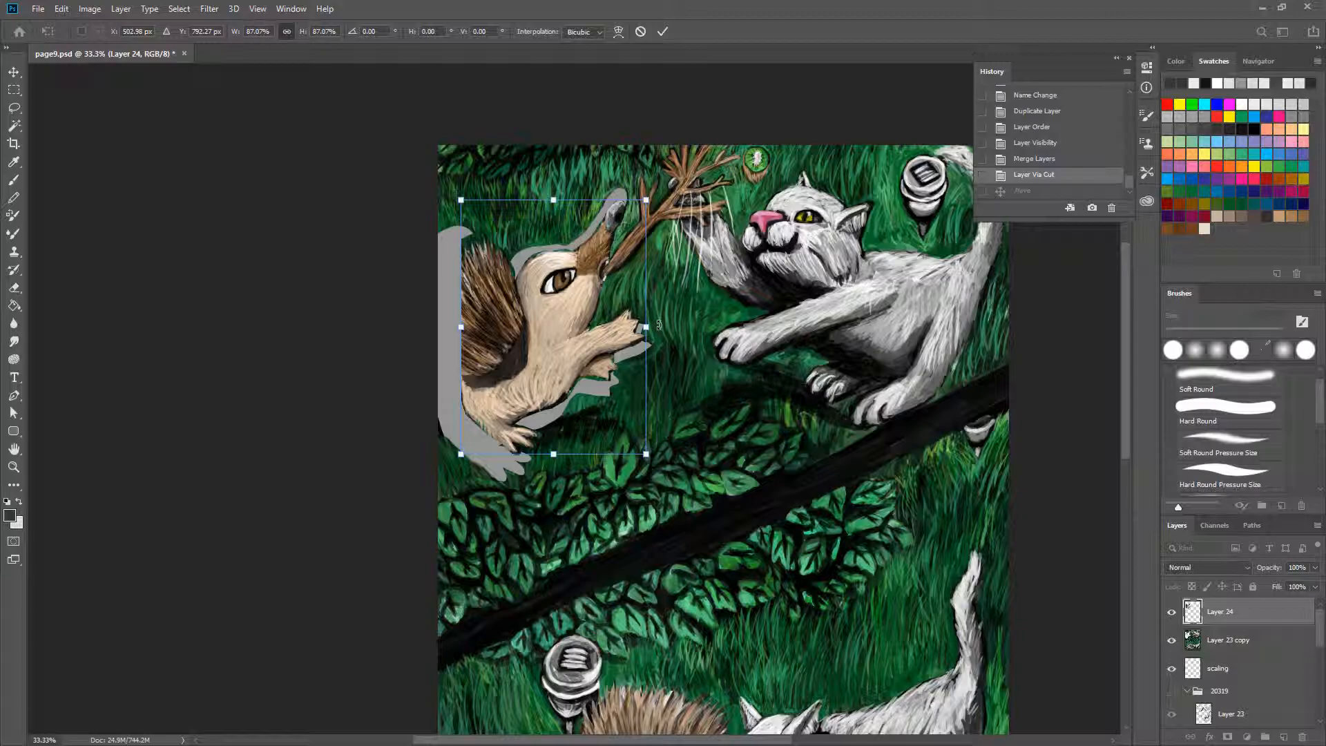
# Compare the creature's size with the lower one and reduce its scale to about 85.6%, nudging it slightly towards the branch.
pyautogui.scroll(-5, 681, 363)
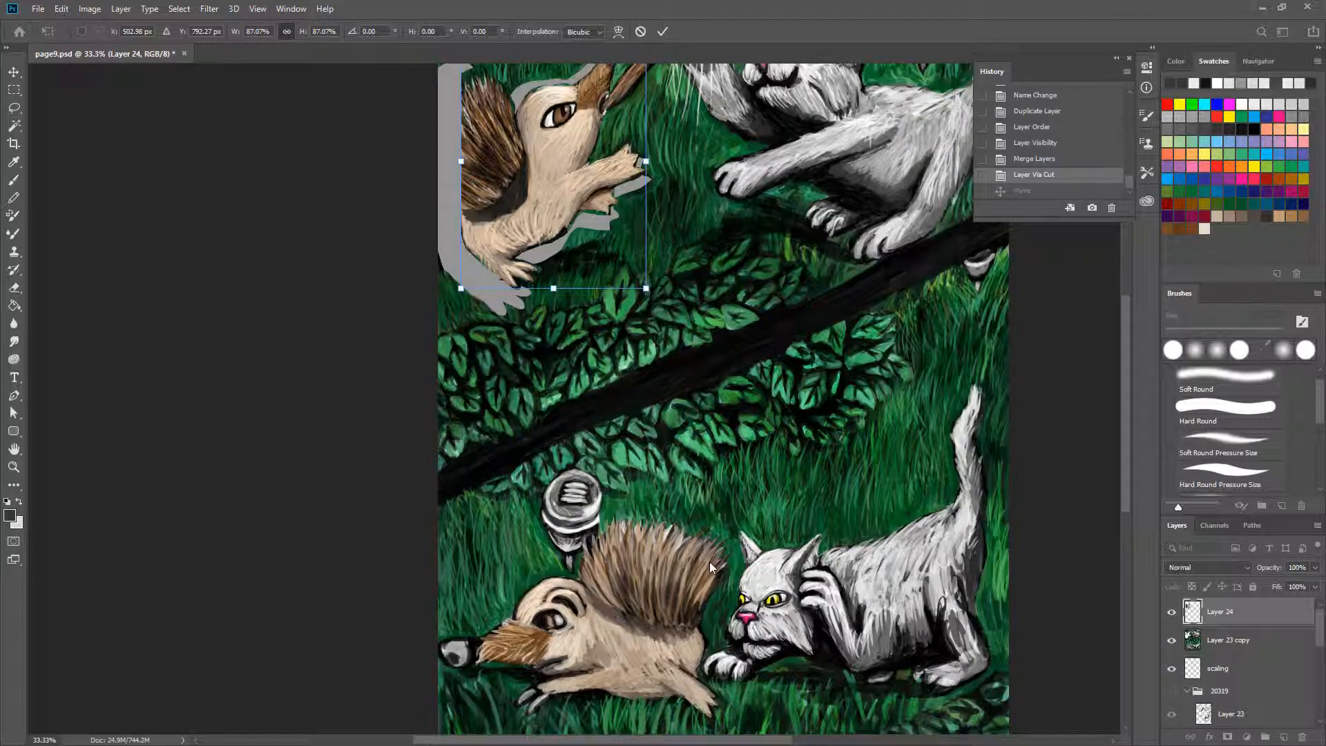
pyautogui.scroll(1, 698, 563)
pyautogui.scroll(1, 818, 465)
pyautogui.moveTo(646, 111); pyautogui.dragTo(646, 111)
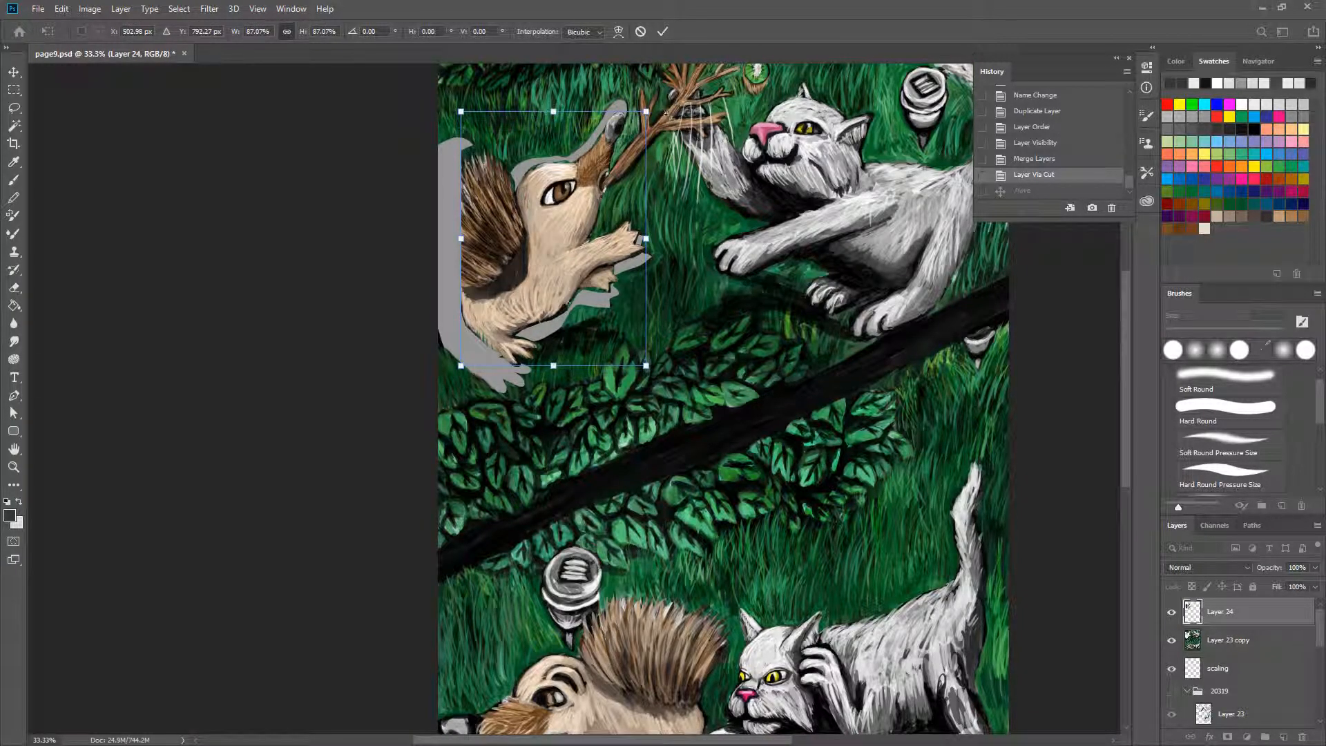
pyautogui.moveTo(647, 111); pyautogui.dragTo(644, 115)
pyautogui.moveTo(559, 222); pyautogui.dragTo(562, 220)
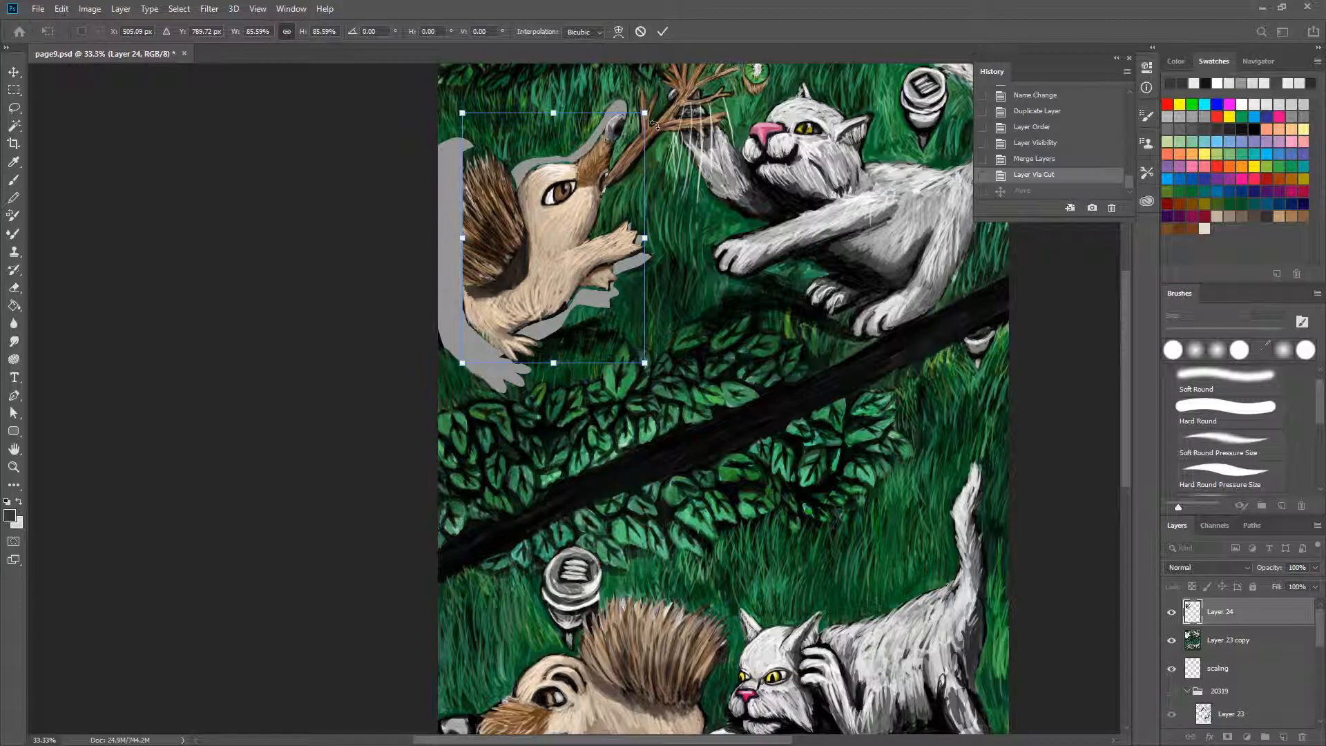
pyautogui.scroll(-3, 660, 484)
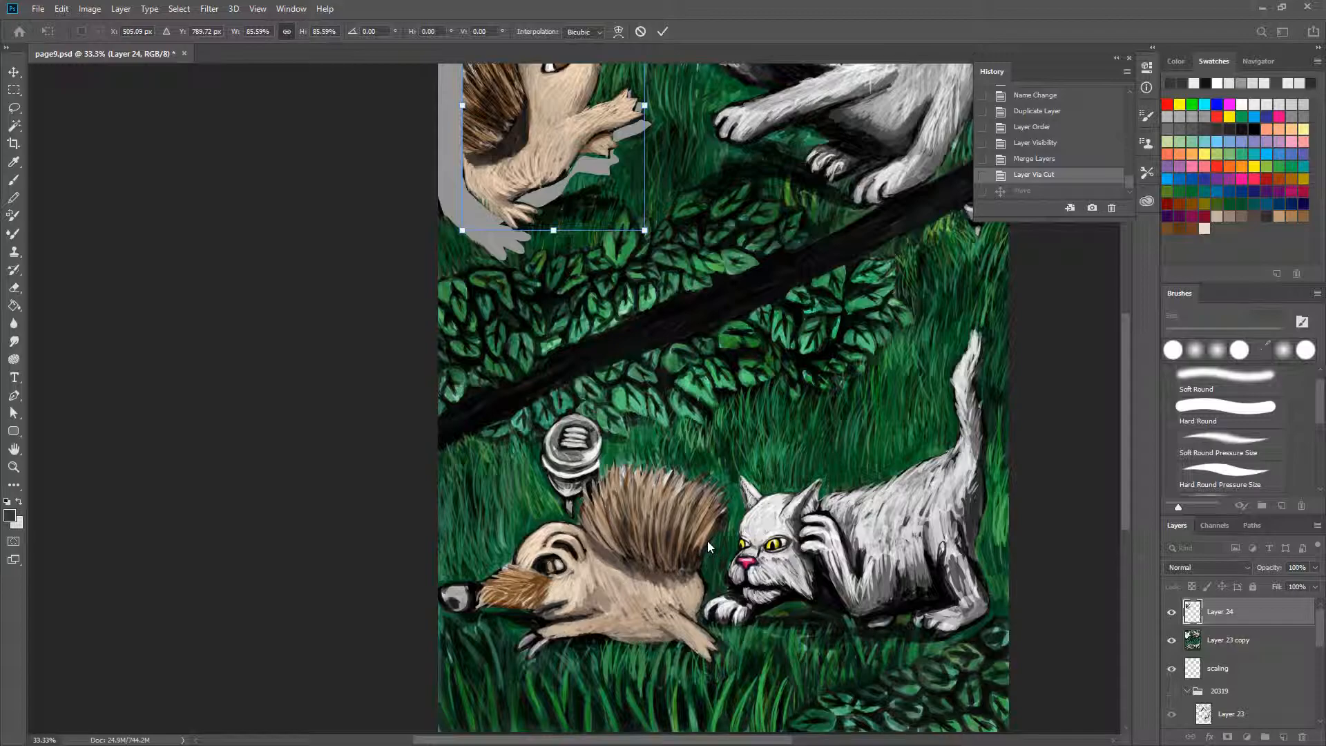
pyautogui.scroll(-1, 680, 510)
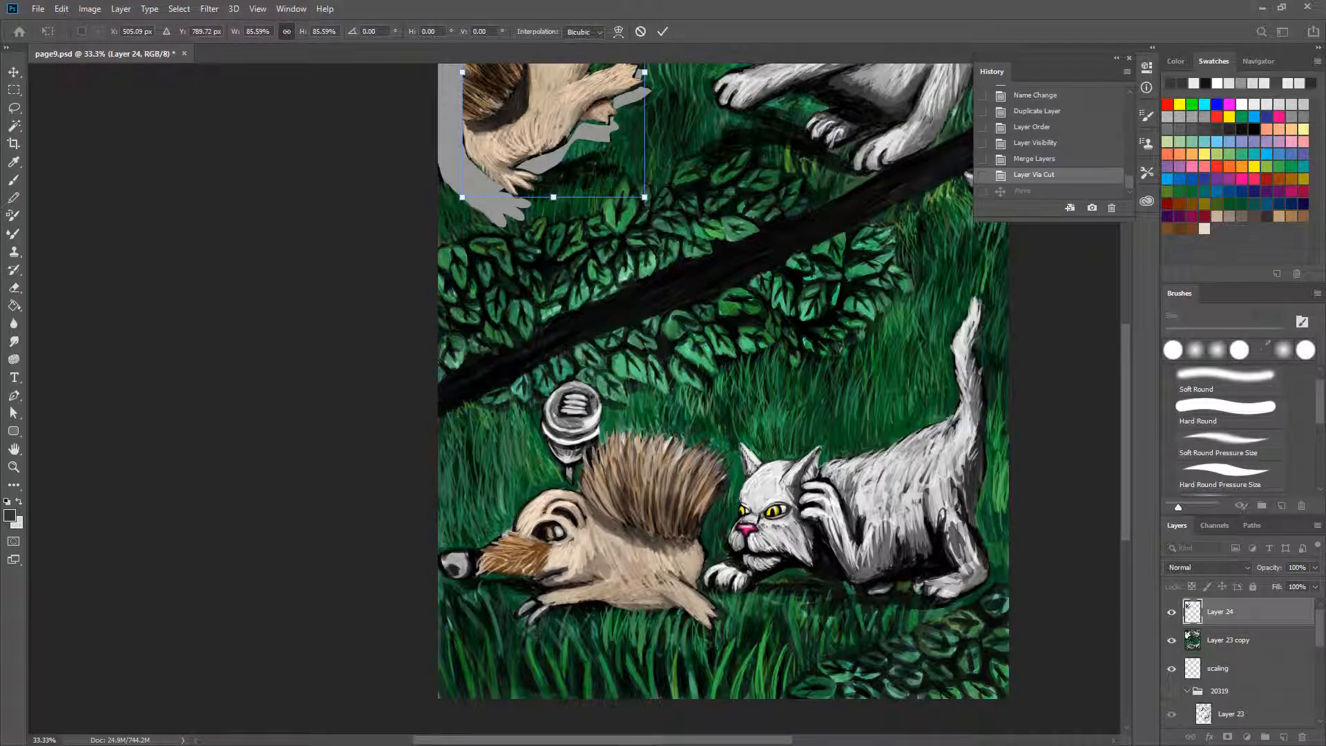
pyautogui.hotkey('ctrl', '-')
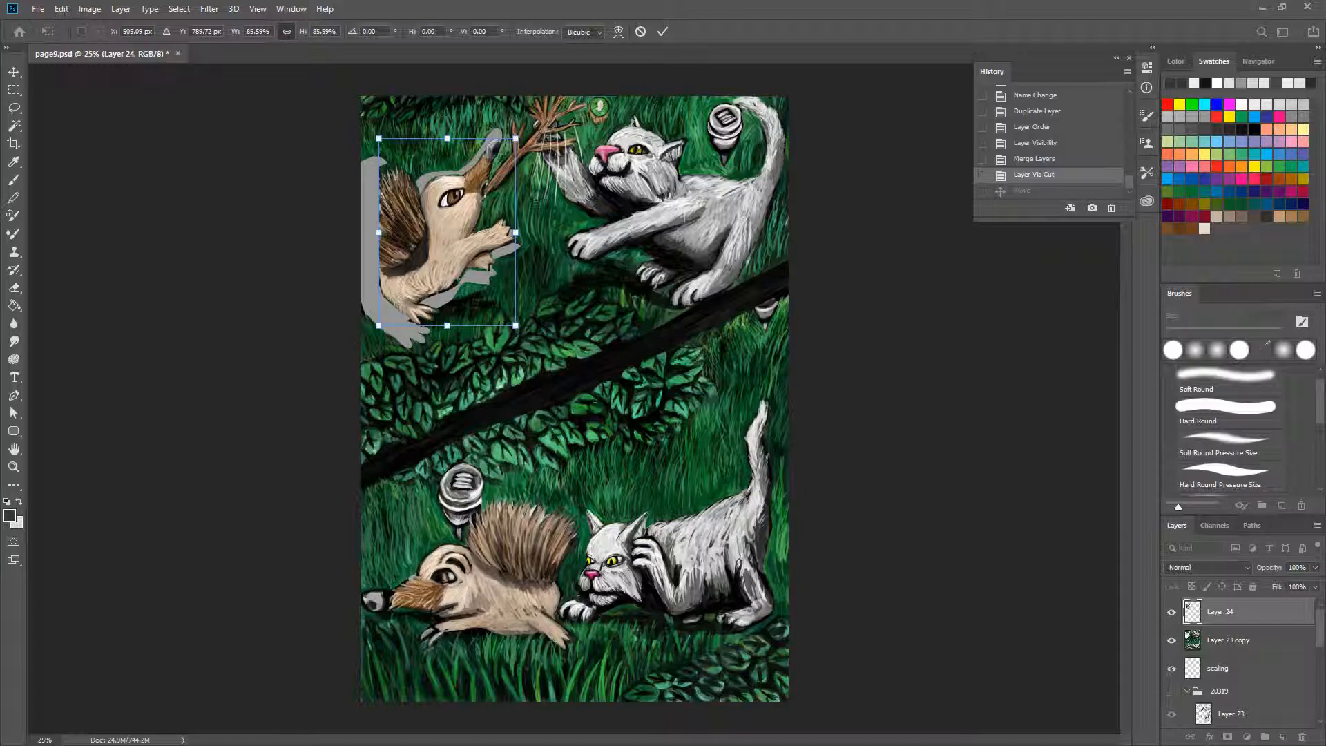
# Create a new layer directly above Layer 23 copy and brush dark green strokes over the grey gaps around the upper creature.
pyautogui.click(1235, 645)
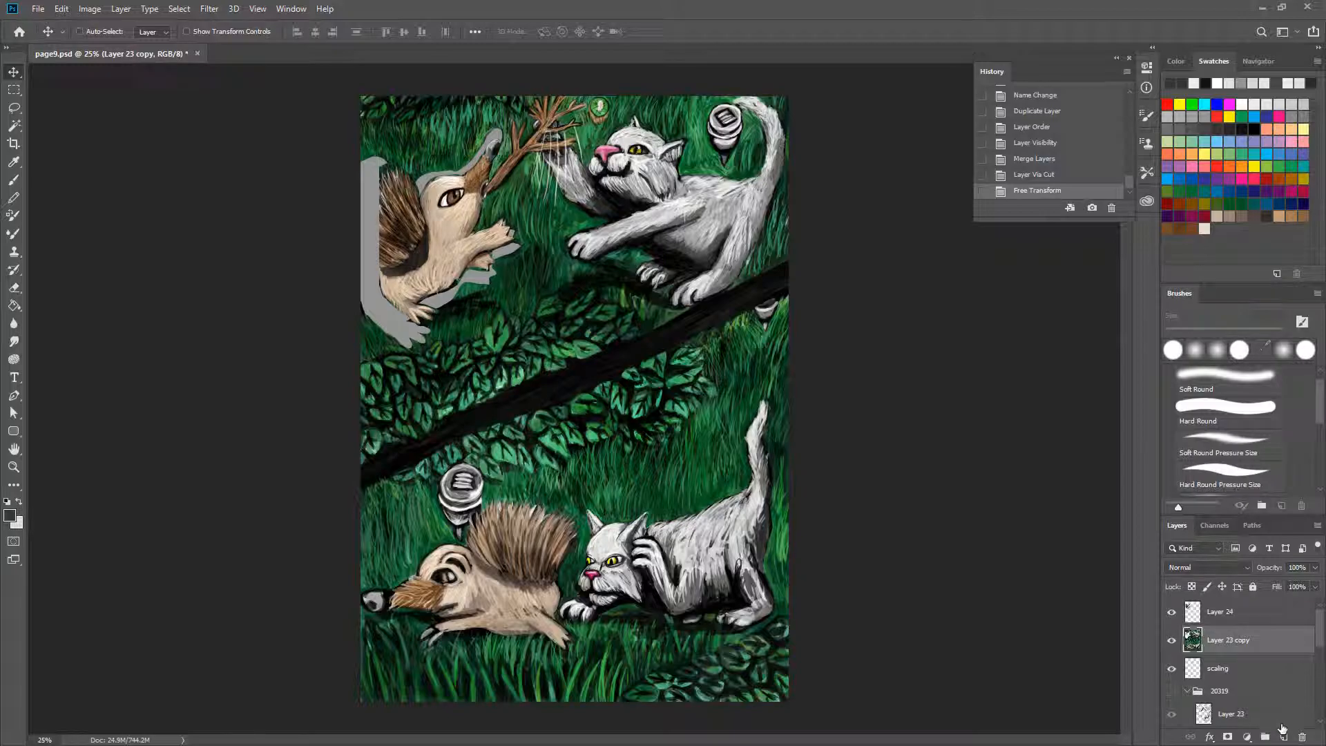
pyautogui.click(1283, 737)
pyautogui.click(1229, 199)
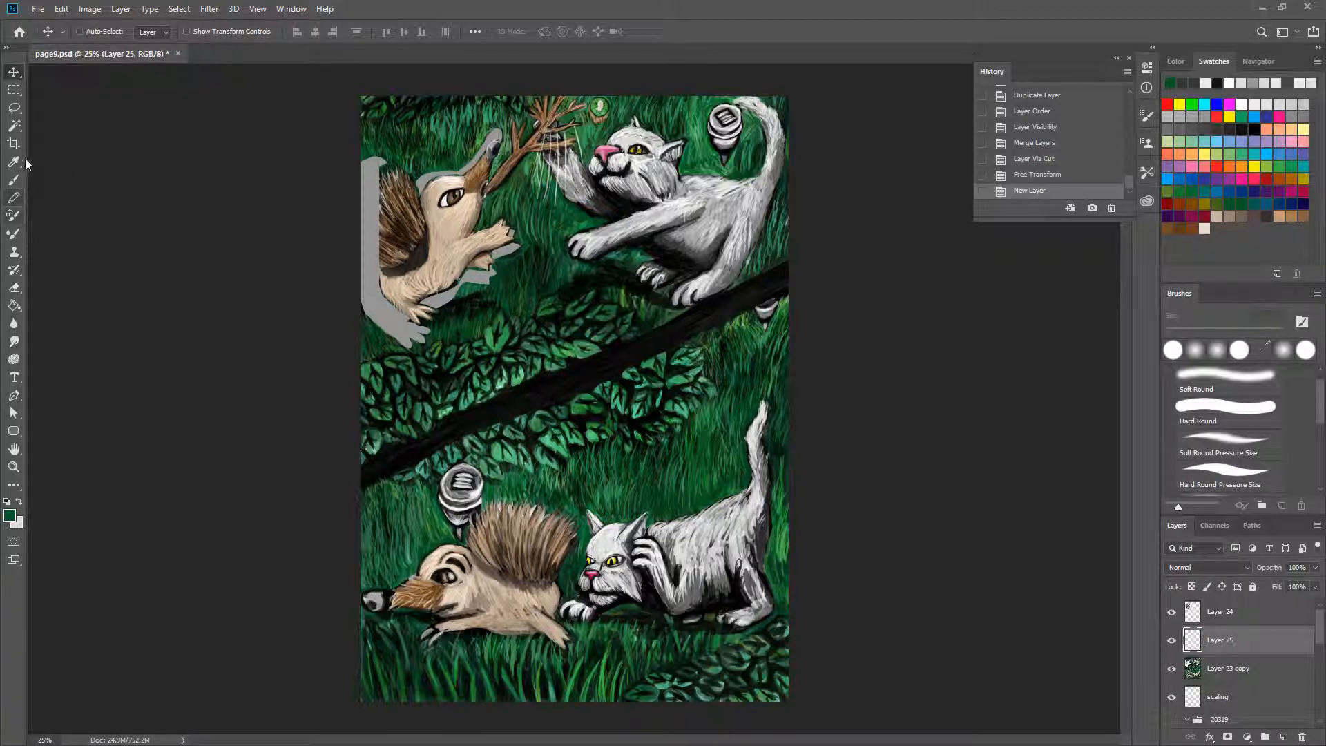
pyautogui.click(14, 181)
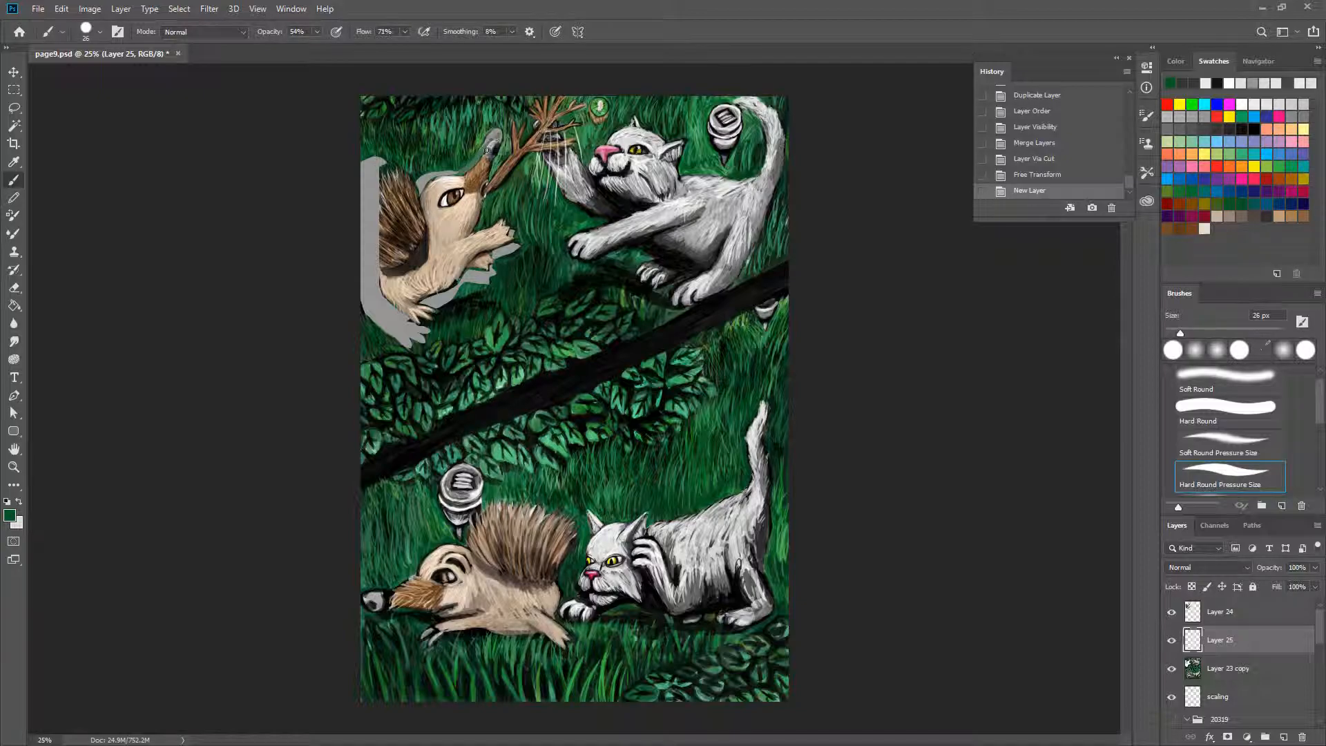
pyautogui.moveTo(484, 143)
pyautogui.mouseDown()
pyautogui.moveTo(375, 224)
pyautogui.moveTo(372, 151)
pyautogui.moveTo(354, 211)
pyautogui.moveTo(386, 168)
pyautogui.moveTo(369, 204)
pyautogui.moveTo(362, 183)
pyautogui.moveTo(406, 294)
pyautogui.moveTo(478, 276)
pyautogui.mouseUp()
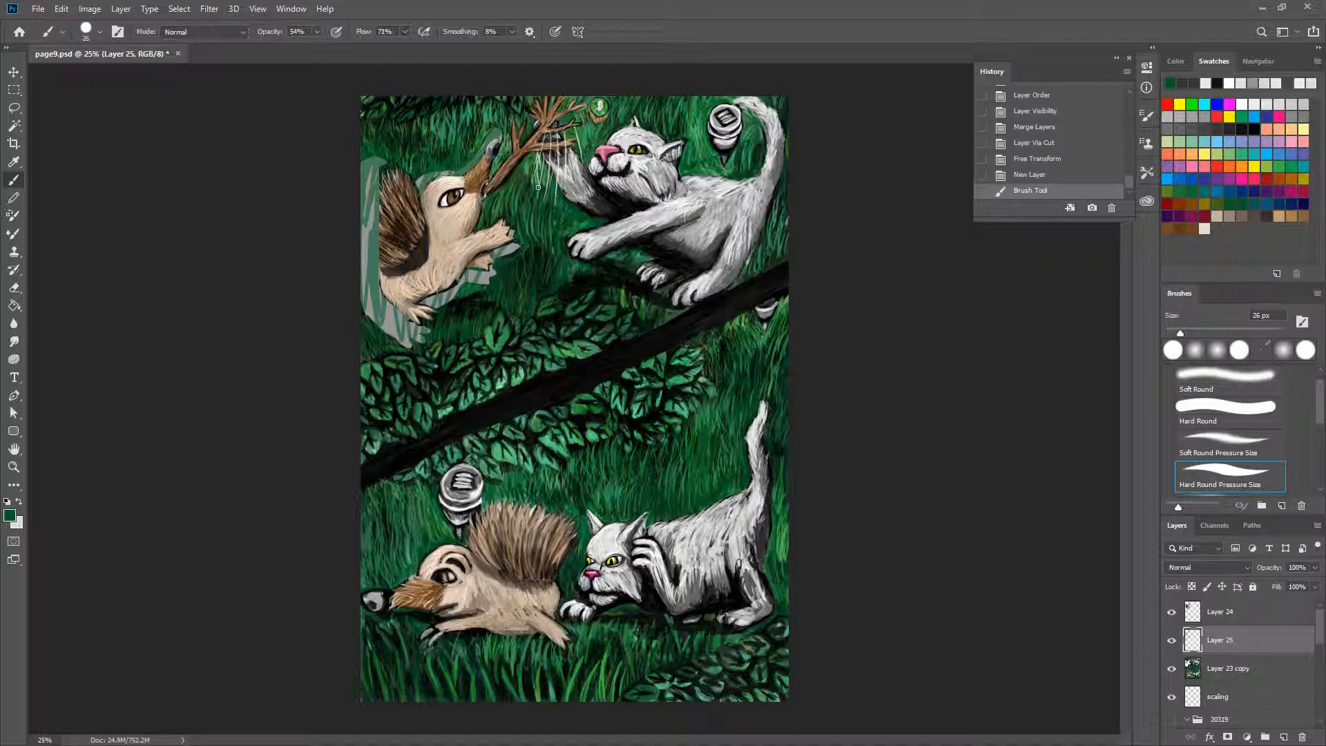
# Make Layer 24, which holds the resized creature, the active layer.
pyautogui.click(1229, 612)
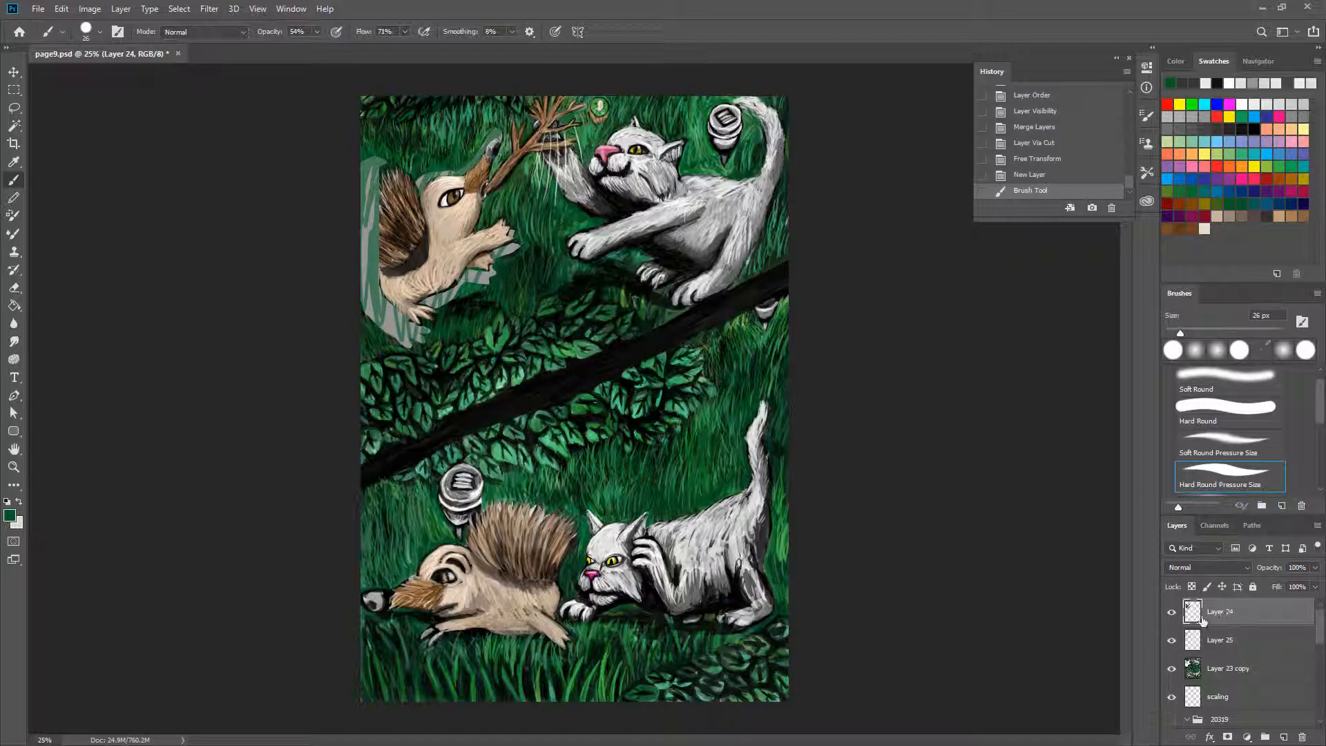